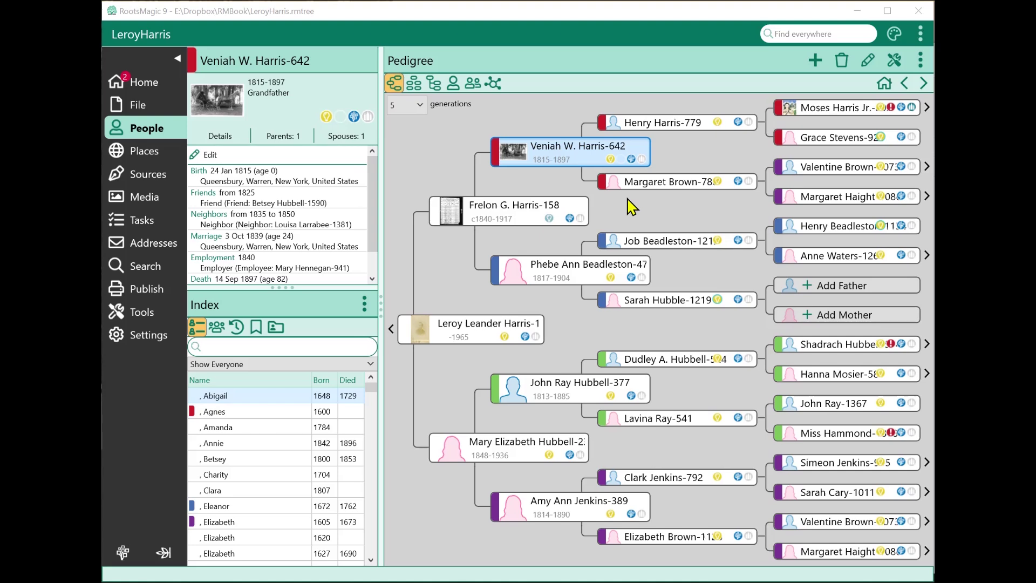
- Start adding an association for the highlighted grandfather (record 642) and open the choice of association types
left_click(561, 157)
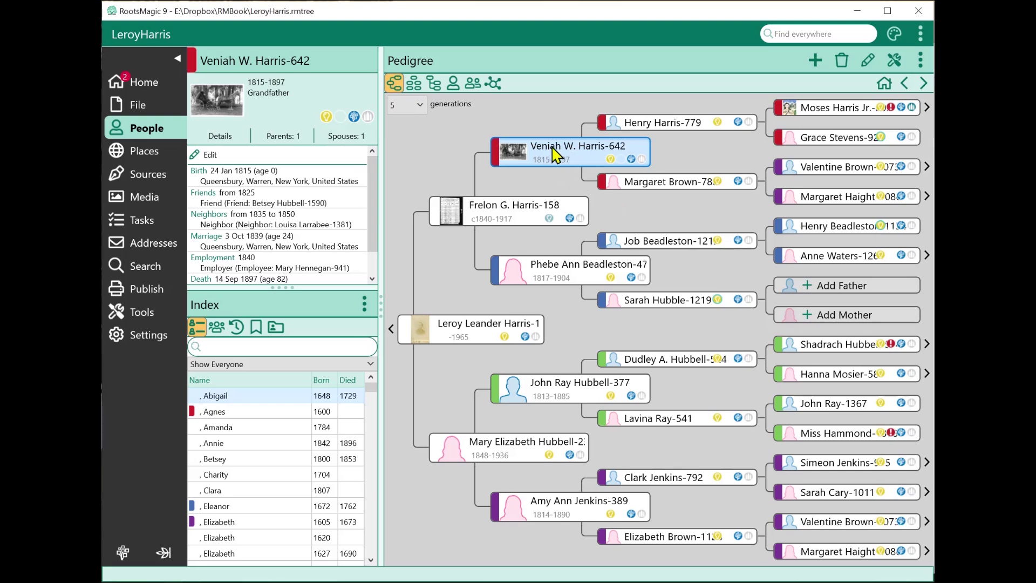
left_click(820, 62)
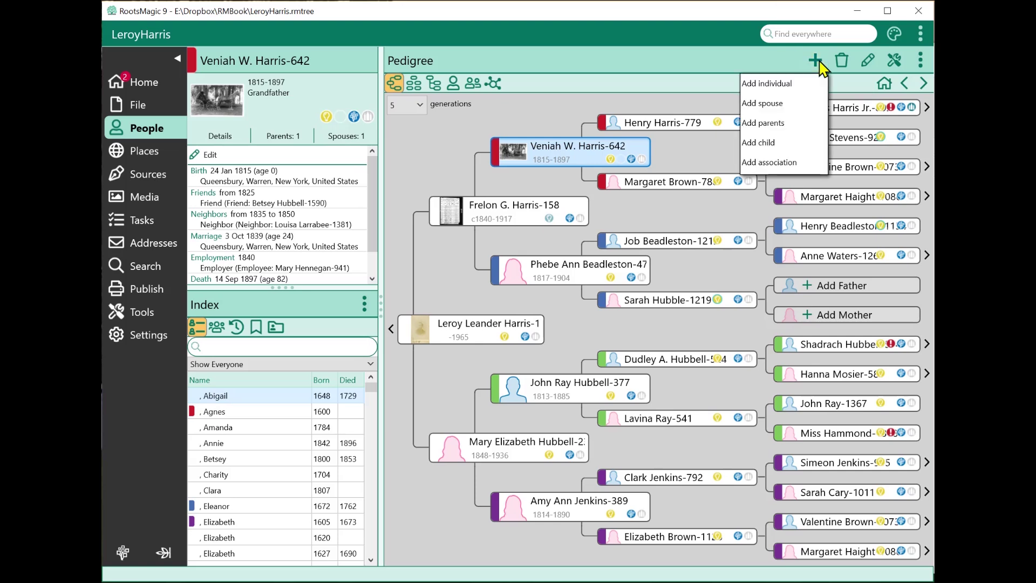
left_click(783, 171)
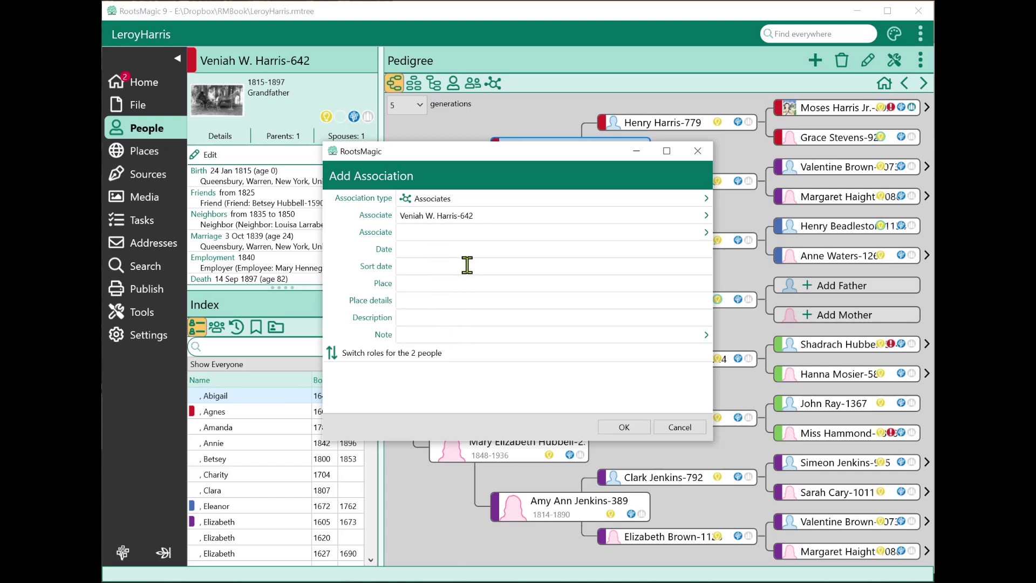
left_click(445, 206)
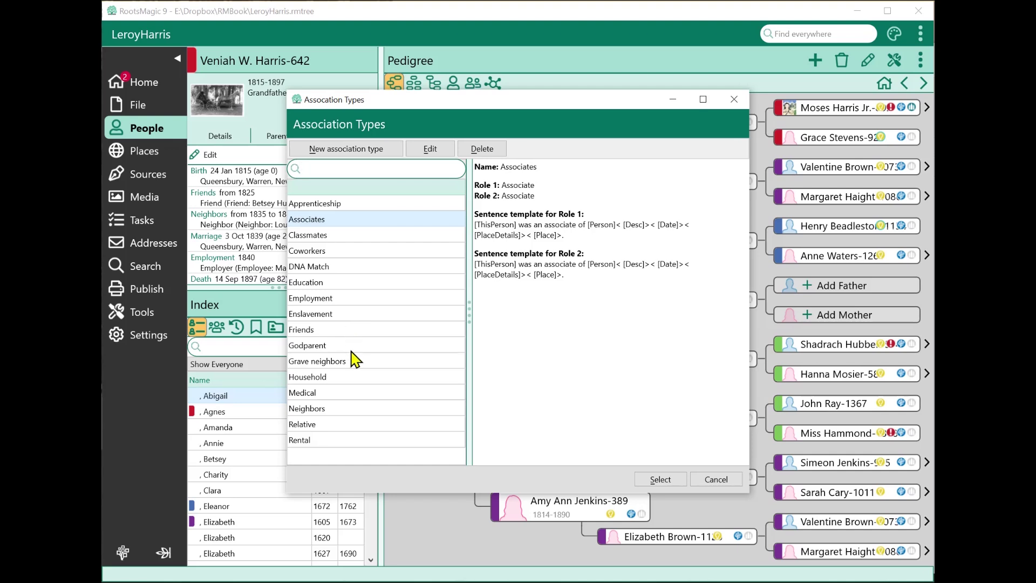
- Examine the Grave neighbors type and the blank form for a new association type, leaving the form without creating one
left_click(356, 371)
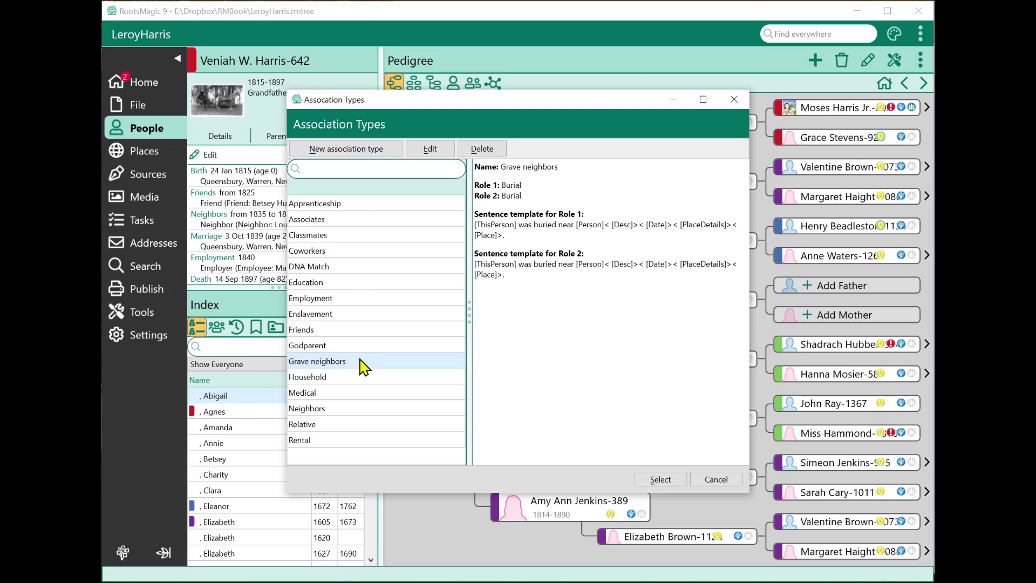
left_click(355, 151)
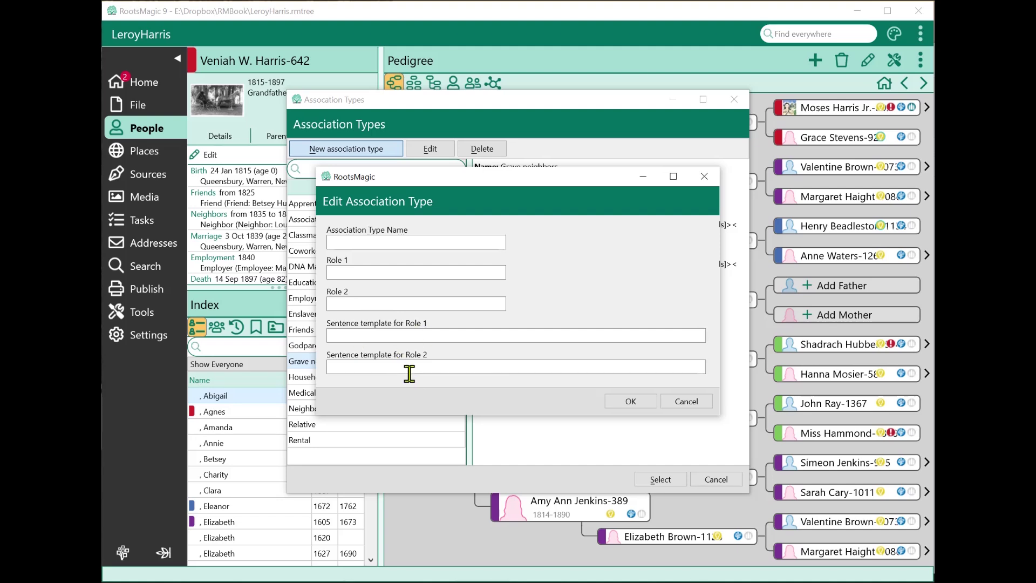
left_click(686, 401)
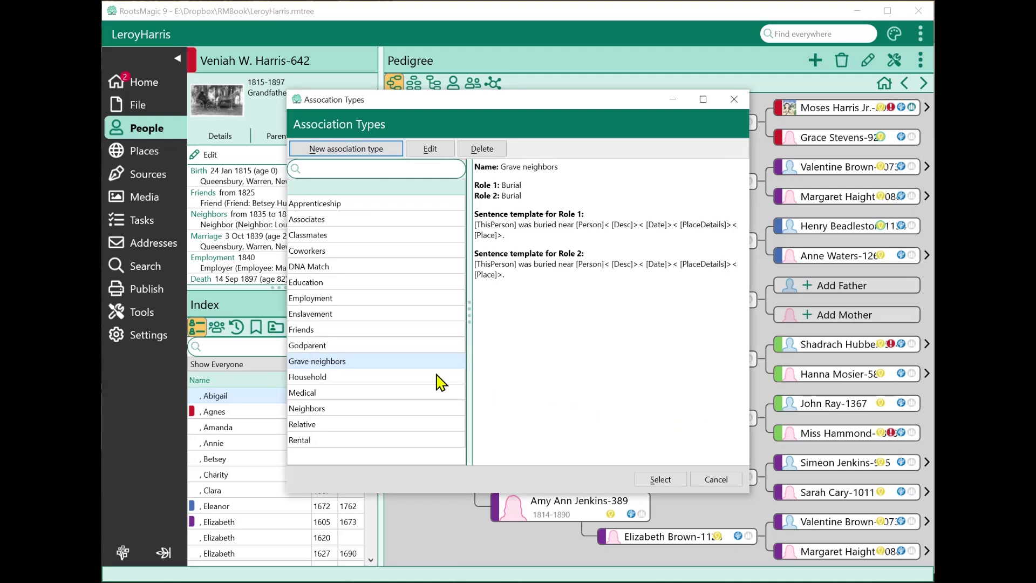
- Set the association type to Coworkers and choose the existing person with record number 1209 as the second coworker
left_click(340, 251)
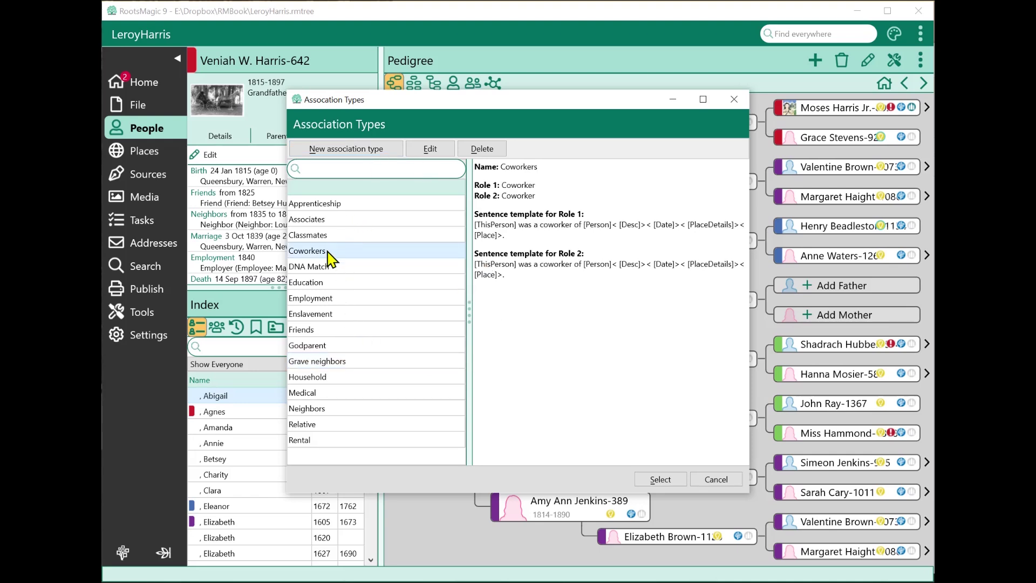
left_click(660, 479)
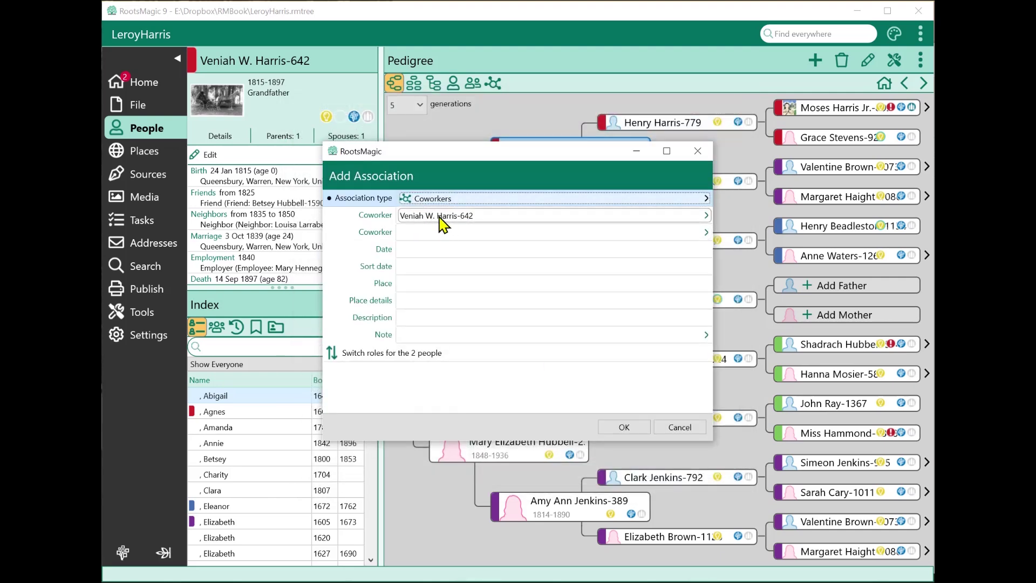
left_click_drag(498, 154, 504, 187)
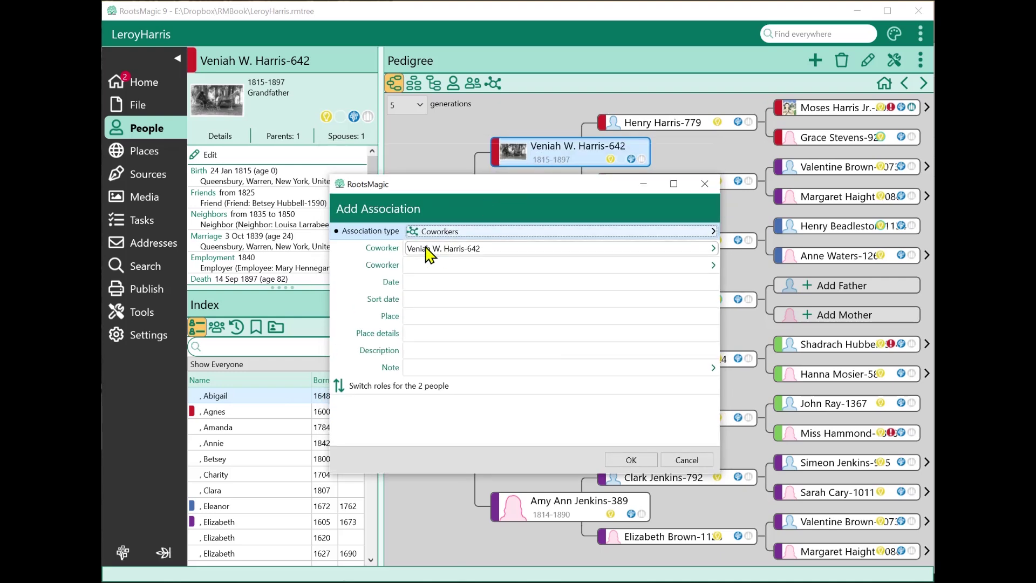
left_click(429, 266)
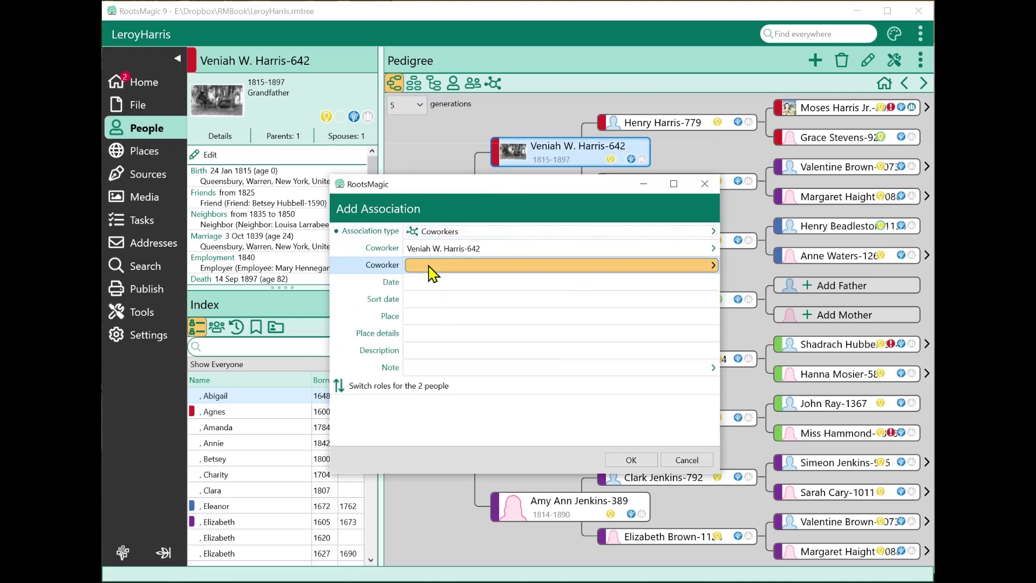
left_click_drag(617, 208, 625, 329)
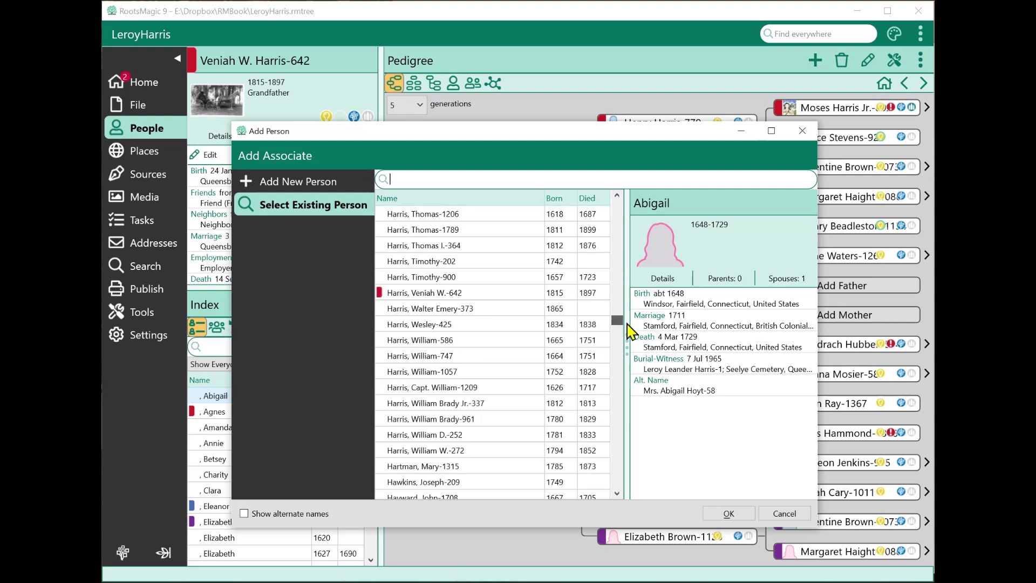
left_click(487, 392)
left_click(728, 513)
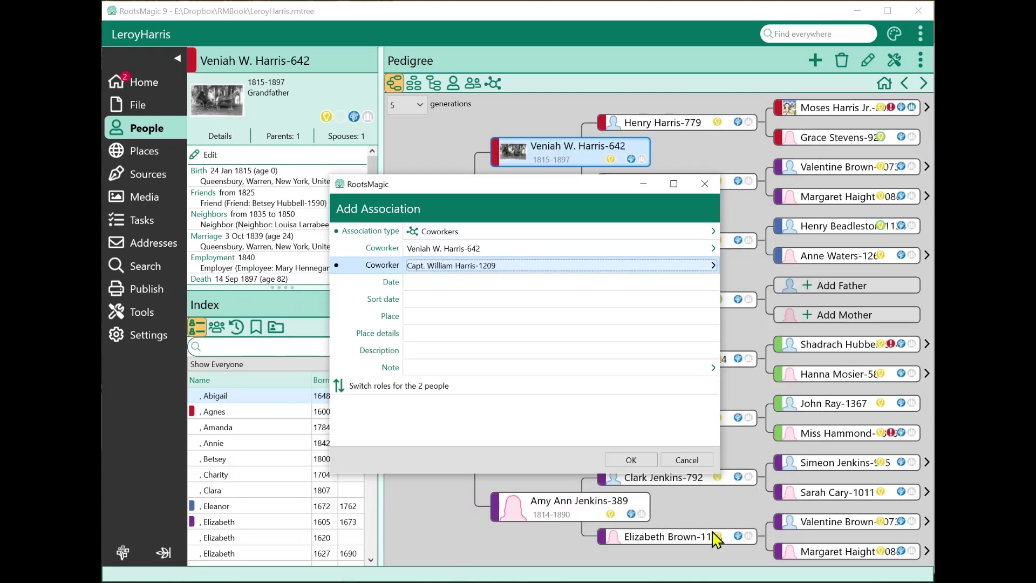
- Go through the association's date, place, place details, description and note without filling them in, and save the Coworkers association
left_click(423, 282)
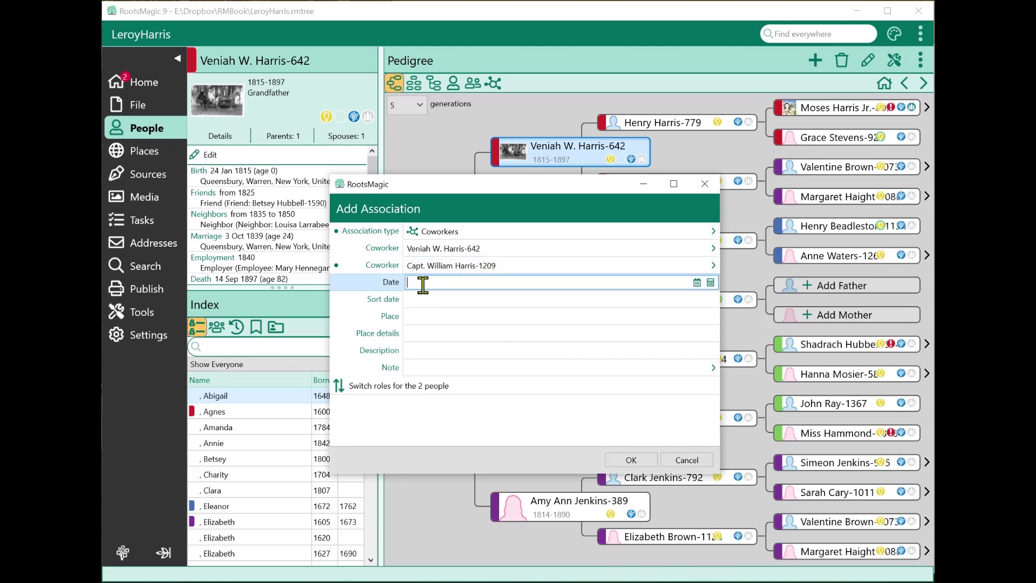
left_click(431, 318)
left_click(432, 338)
left_click(434, 351)
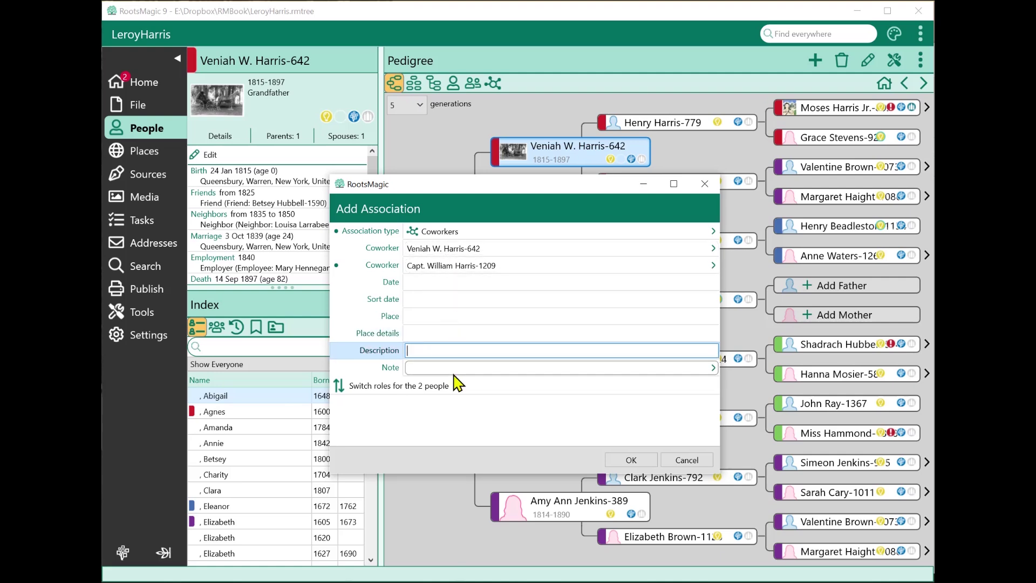
left_click(450, 369)
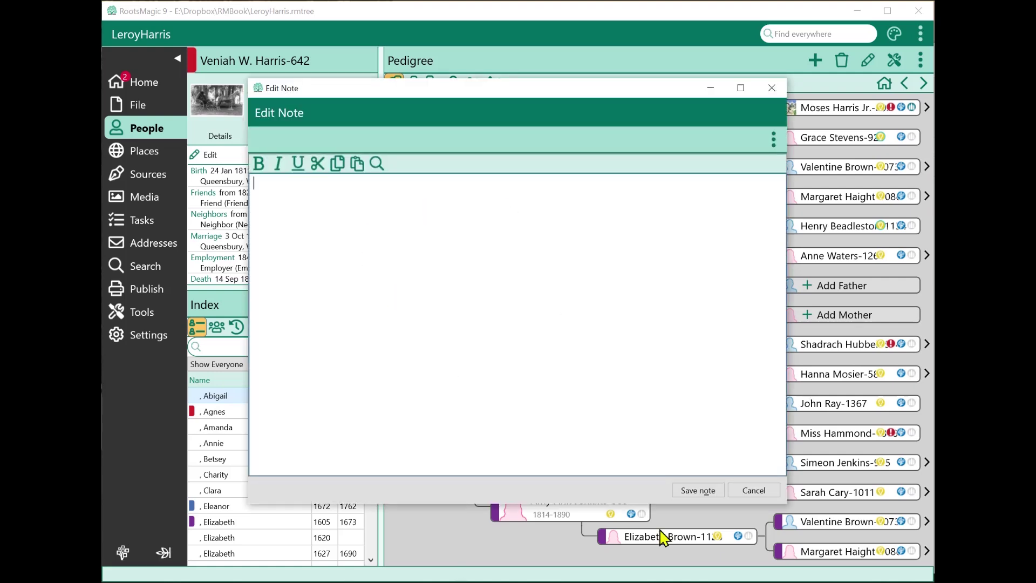
left_click(754, 489)
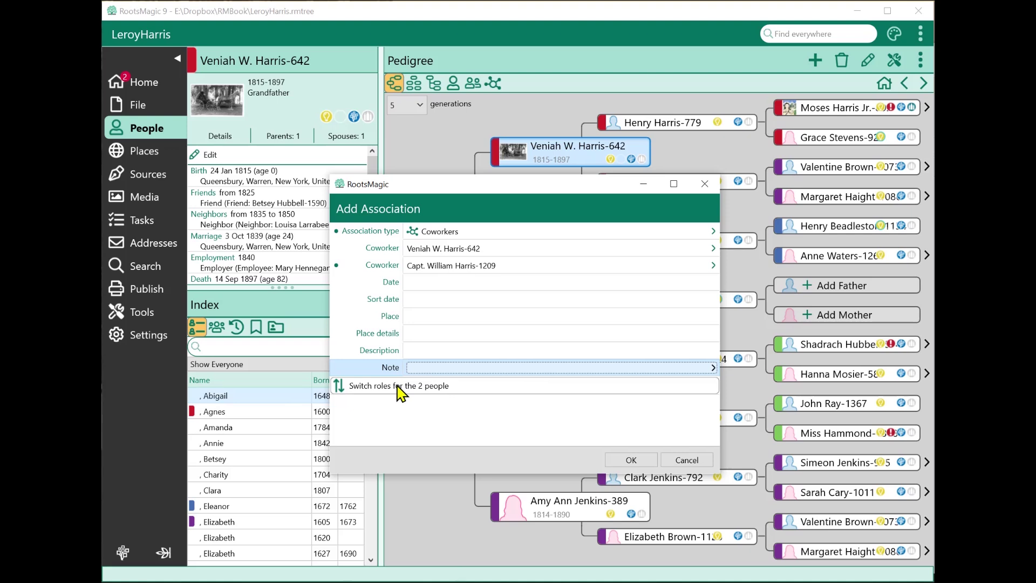
left_click(620, 462)
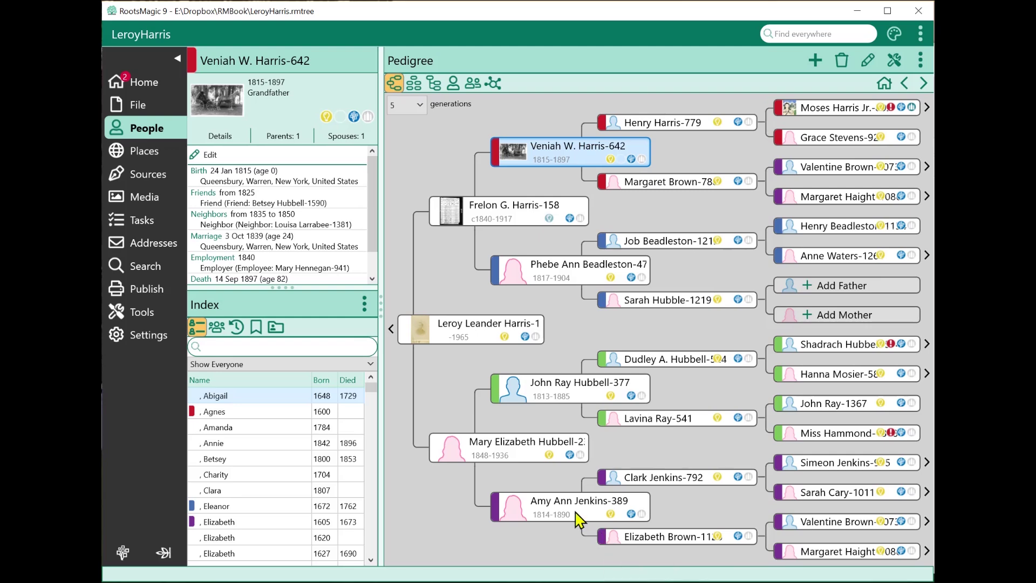
- Open the grandfather's record for editing and examine the details and sentences of his Coworker, Neighbor, Employer and Friend associations
double_click(553, 157)
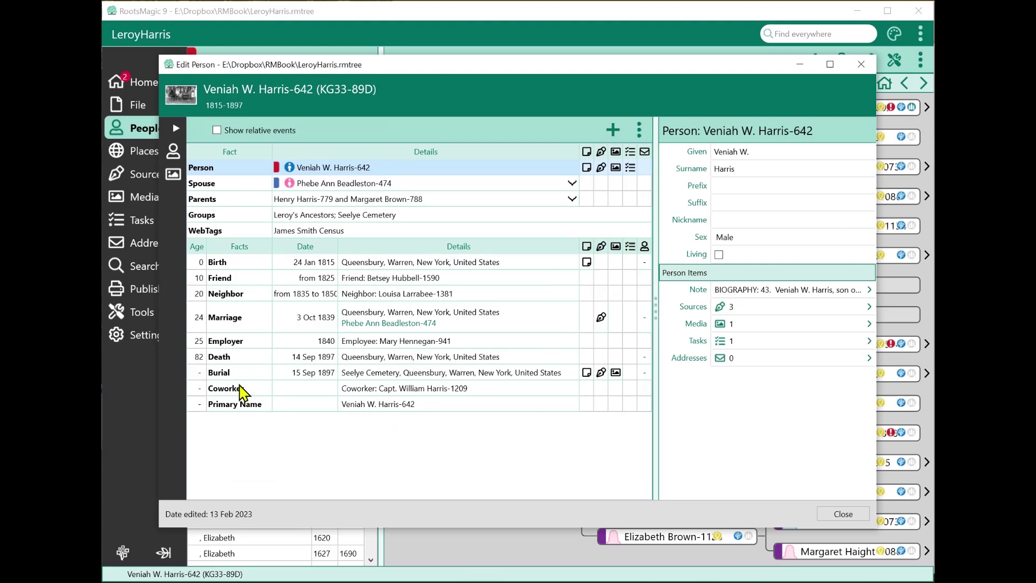
left_click(241, 389)
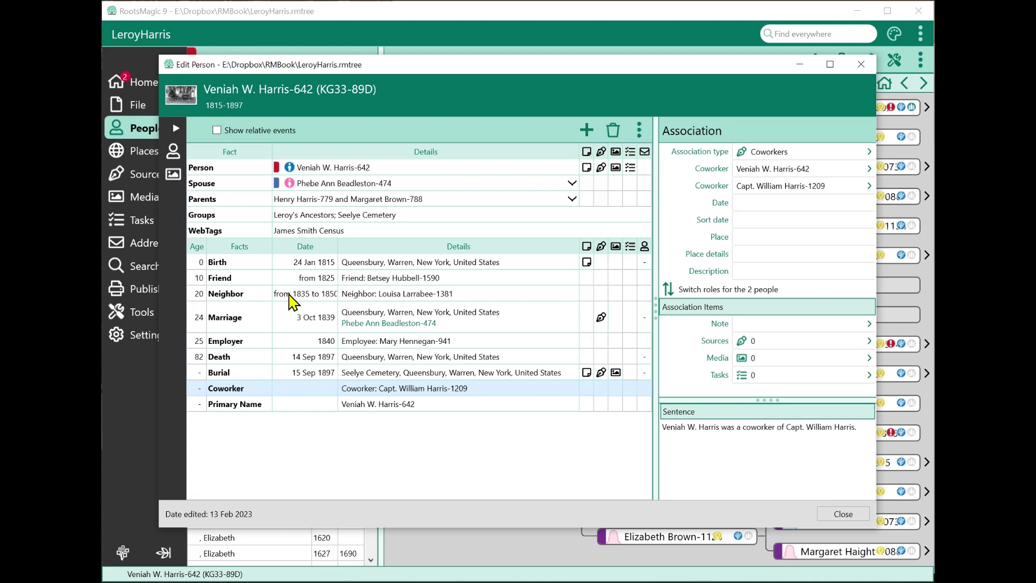
left_click(294, 299)
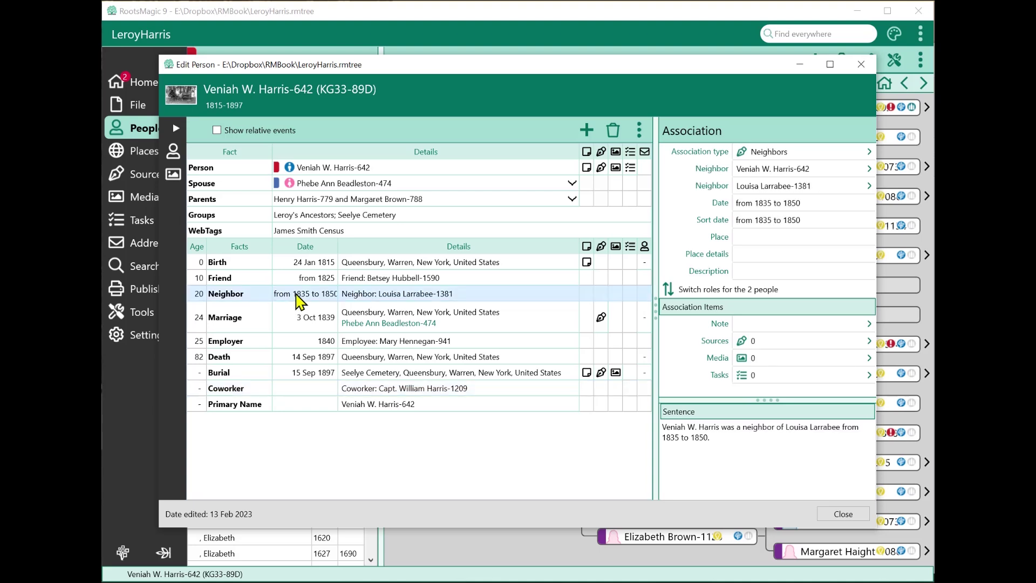
left_click(324, 343)
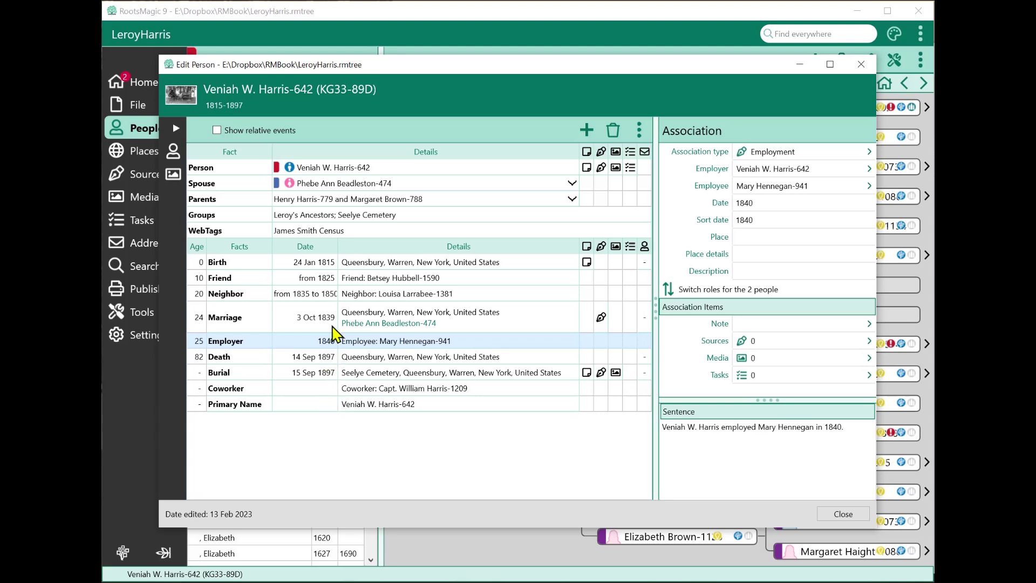
left_click(319, 281)
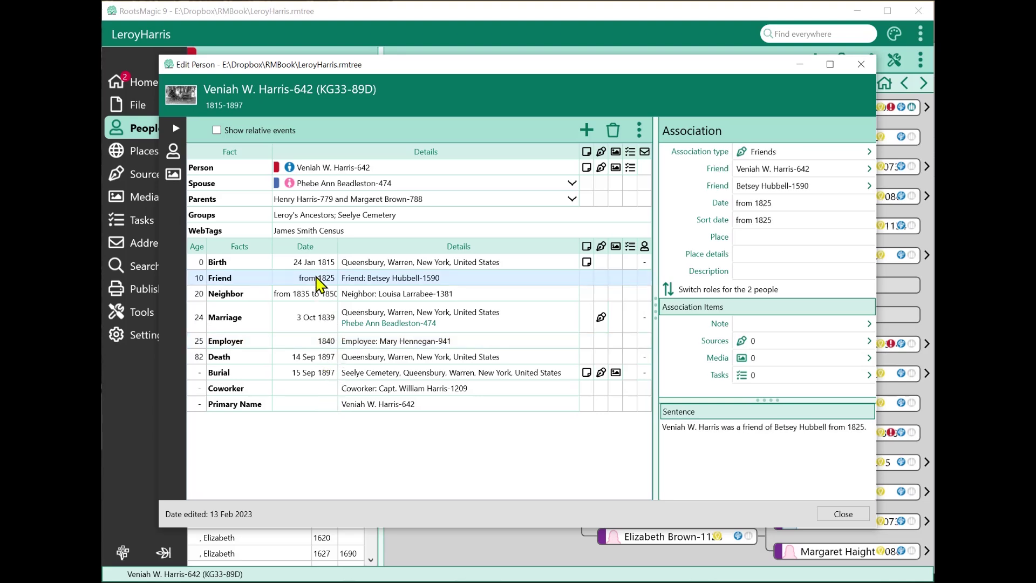
left_click(315, 294)
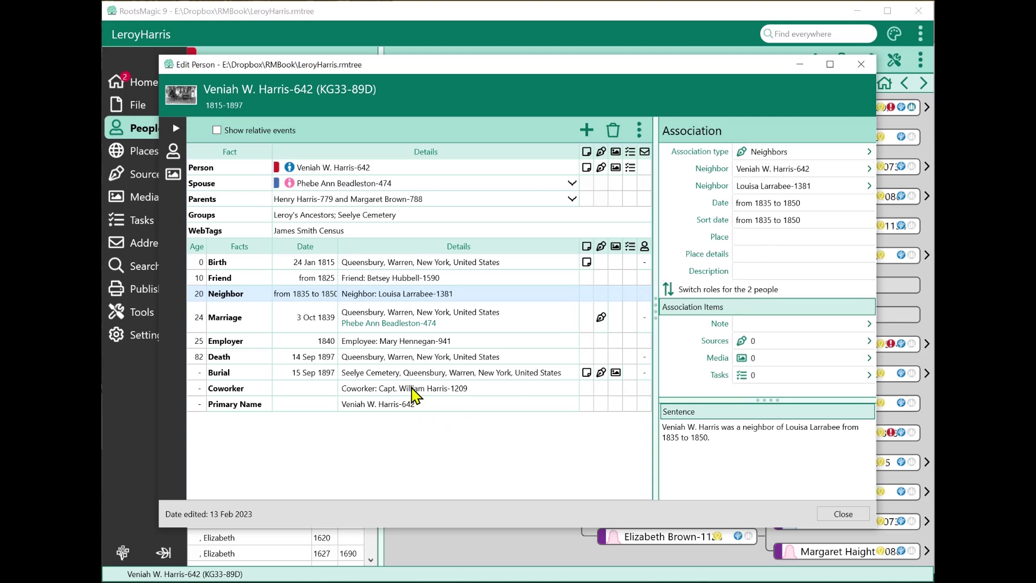
- Delete the Coworker association from the grandfather's record
left_click(413, 388)
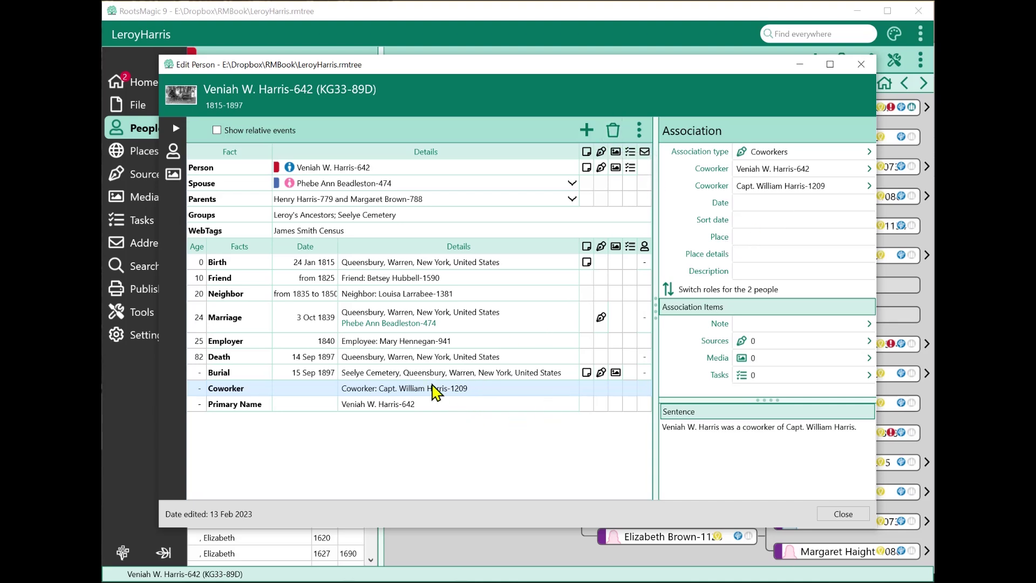
left_click(613, 132)
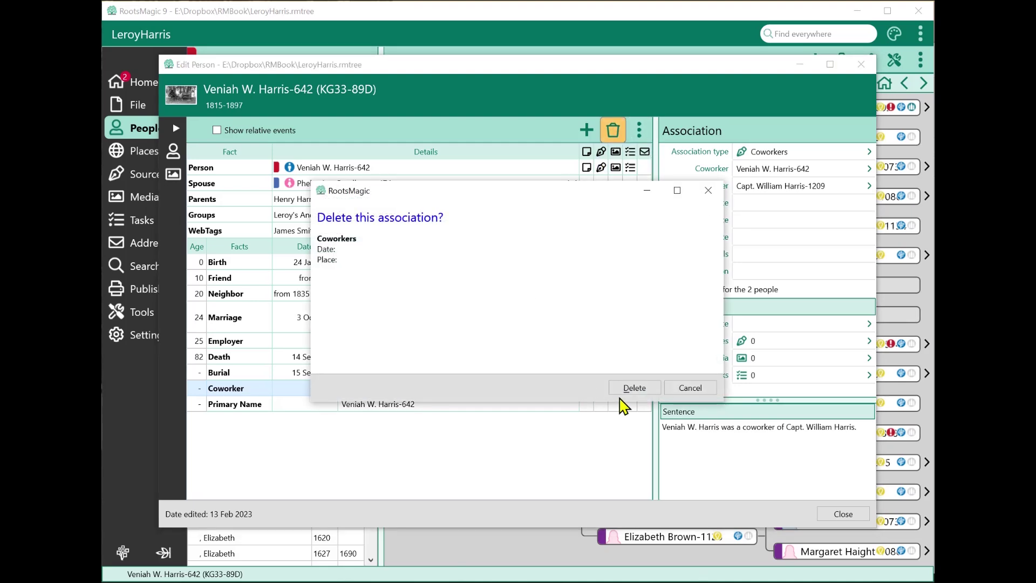
left_click(631, 390)
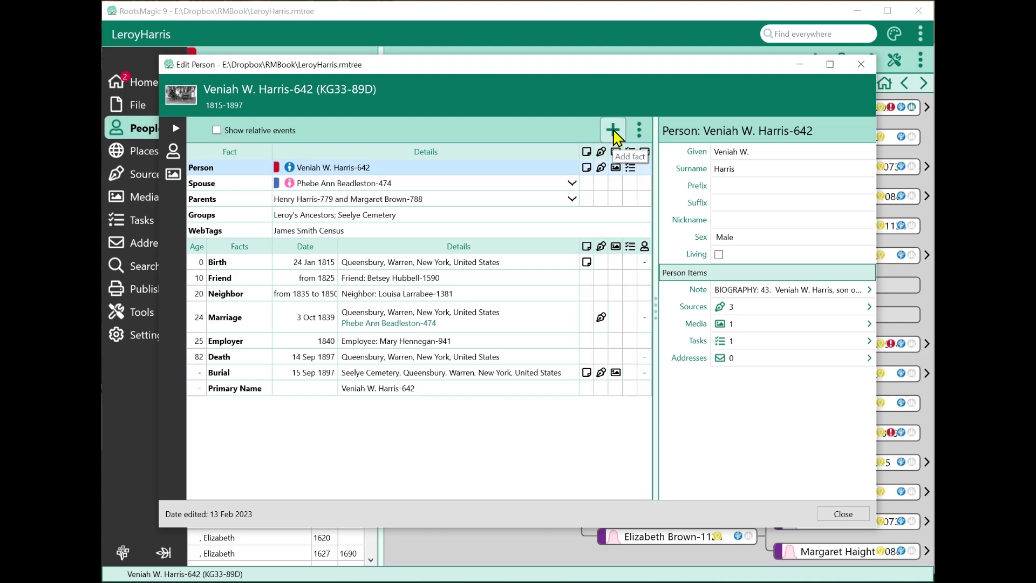
- Look at the association entry among the available fact types, and close the grandfather's record without adding a fact
left_click(614, 133)
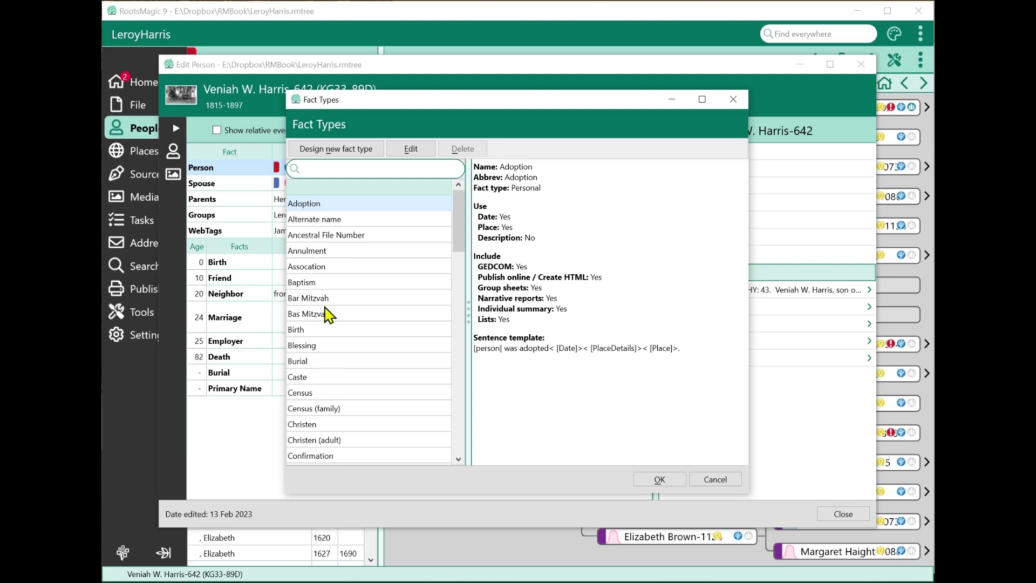
left_click(324, 268)
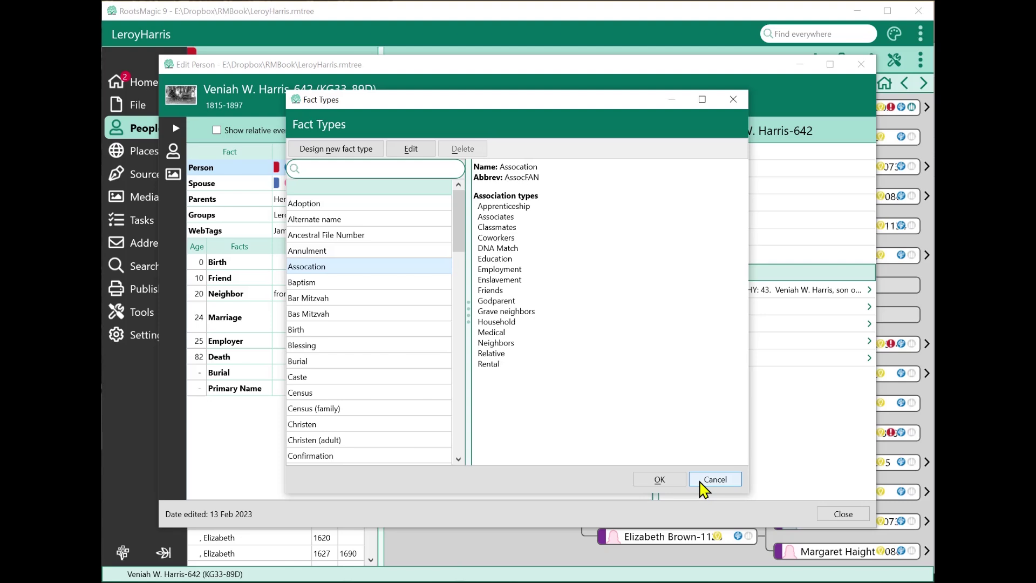
left_click(715, 480)
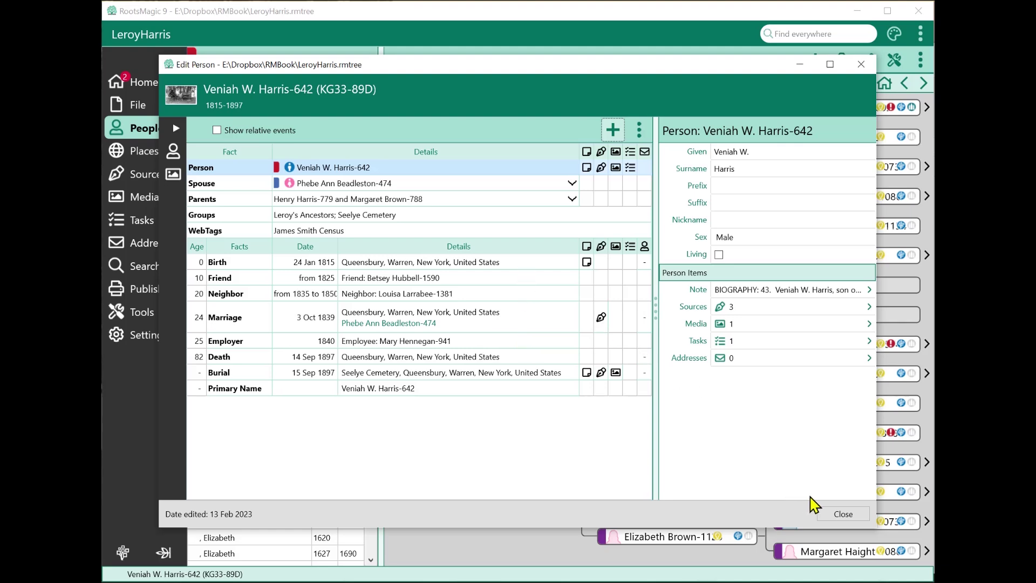
left_click(838, 514)
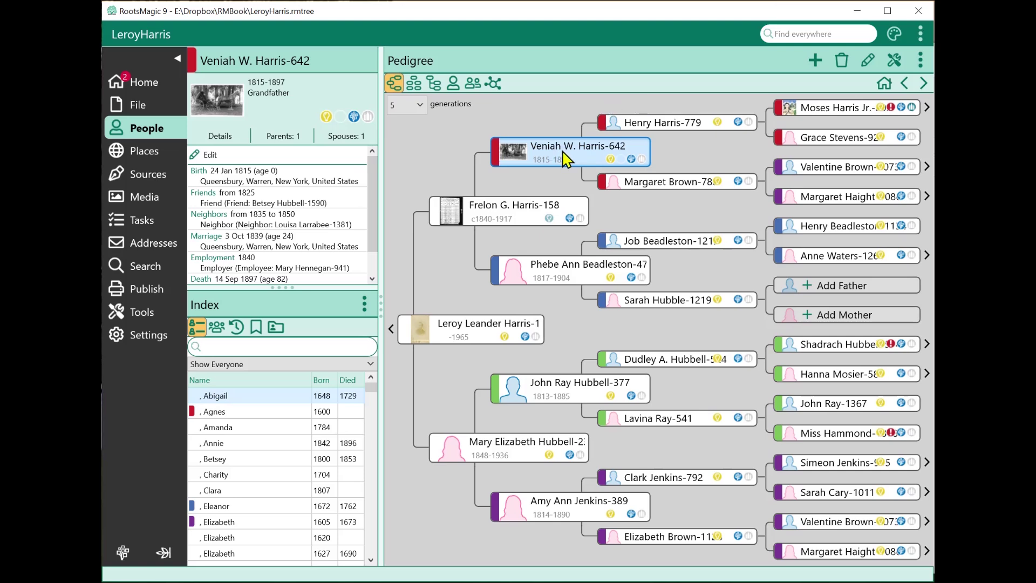
- In the Associations view, inspect the record of the first person in the Household association and select the Friends association
left_click(493, 84)
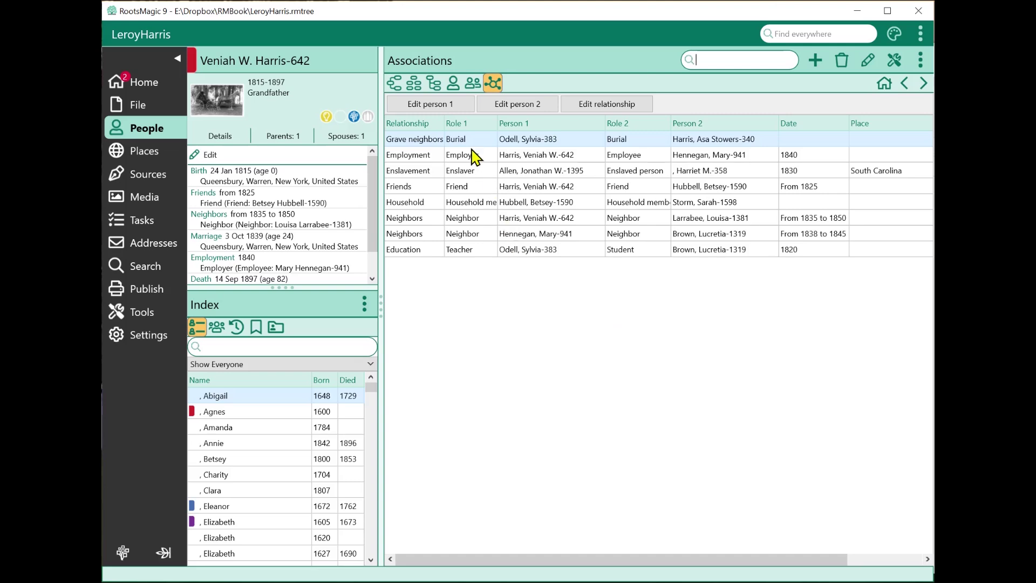
double_click(474, 205)
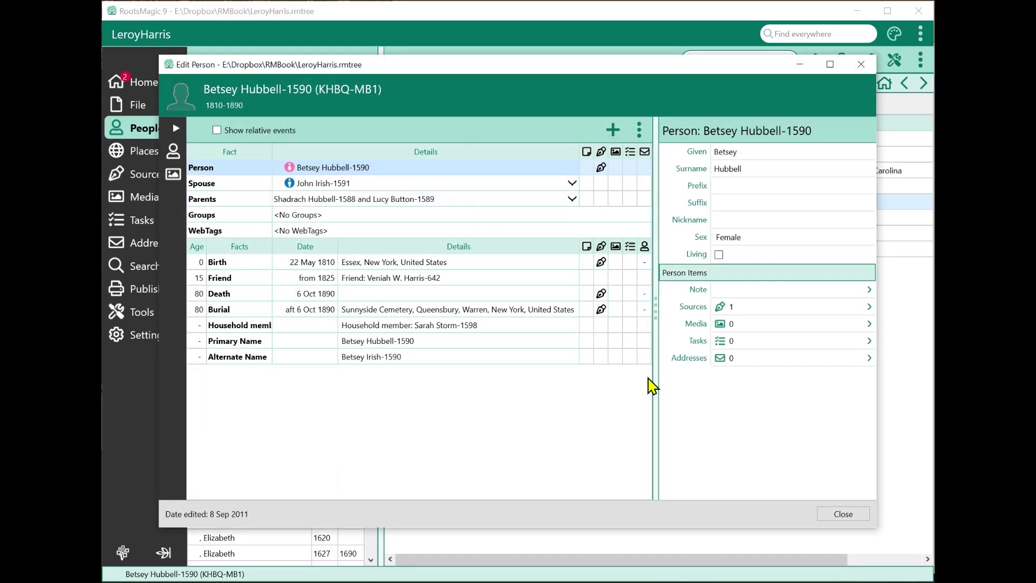
left_click(840, 515)
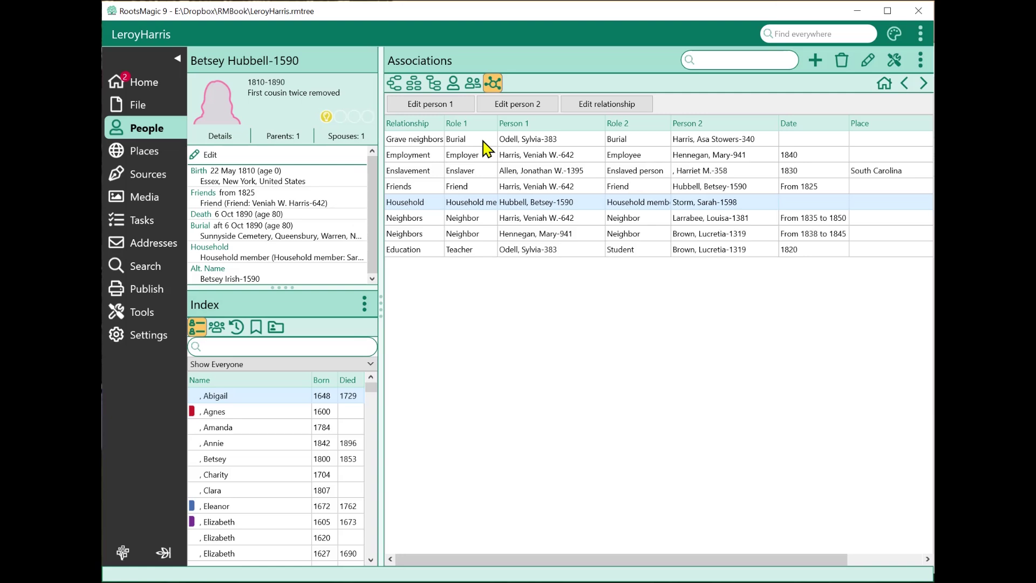
left_click(517, 187)
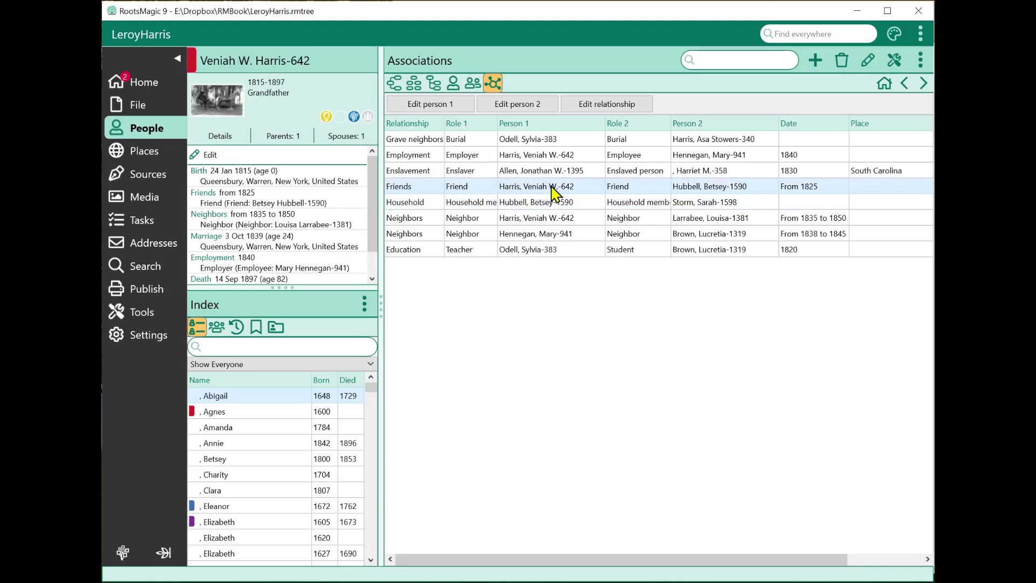
- Inspect the Friends association's relationship details and its first person's record, closing each without changes
left_click(600, 110)
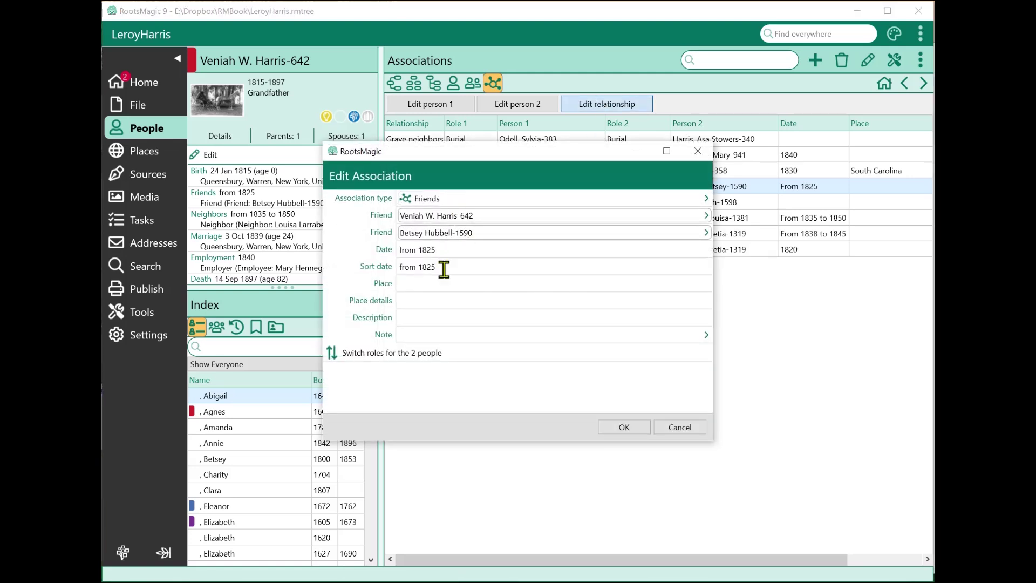
left_click(683, 430)
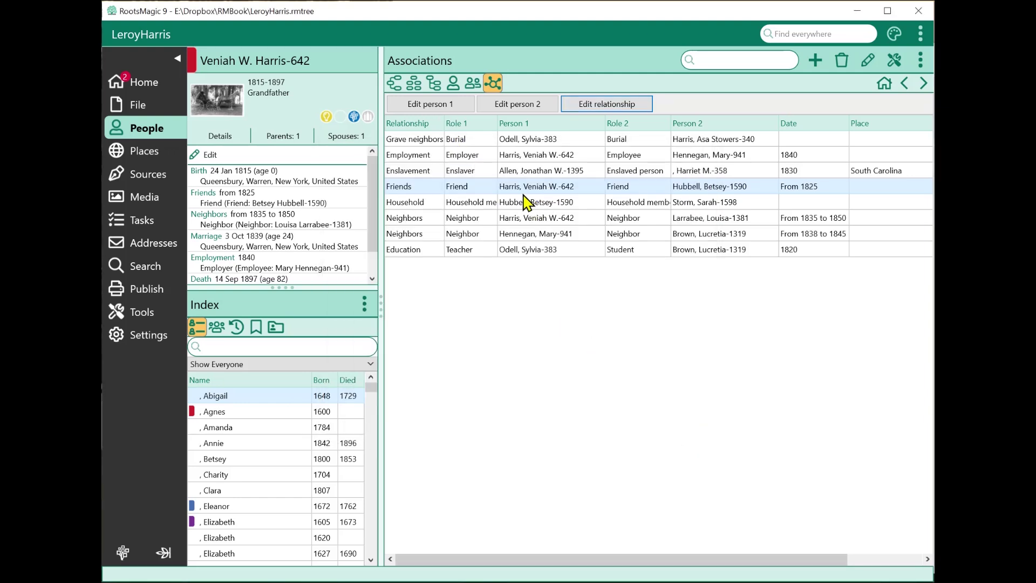
left_click(426, 104)
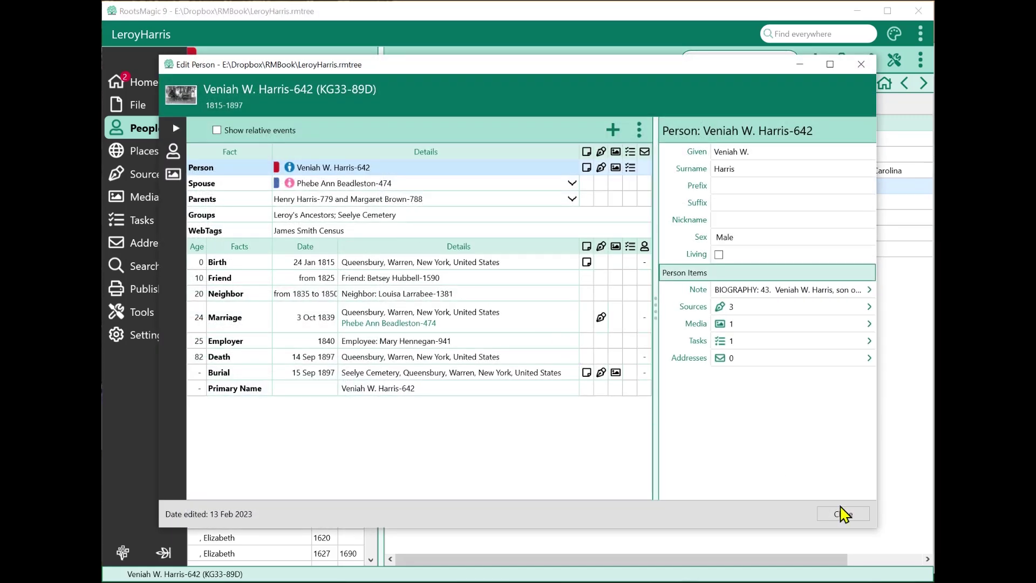
left_click(842, 511)
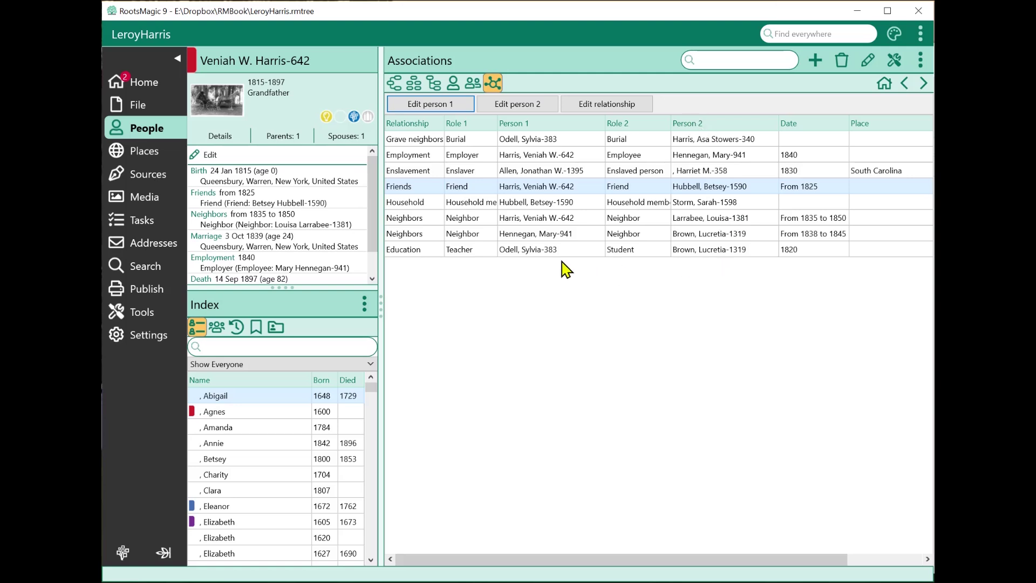
- Sort the associations by relationship, first role, first person and second person in turn, then filter them by a partial surname and clear the filter
left_click(404, 129)
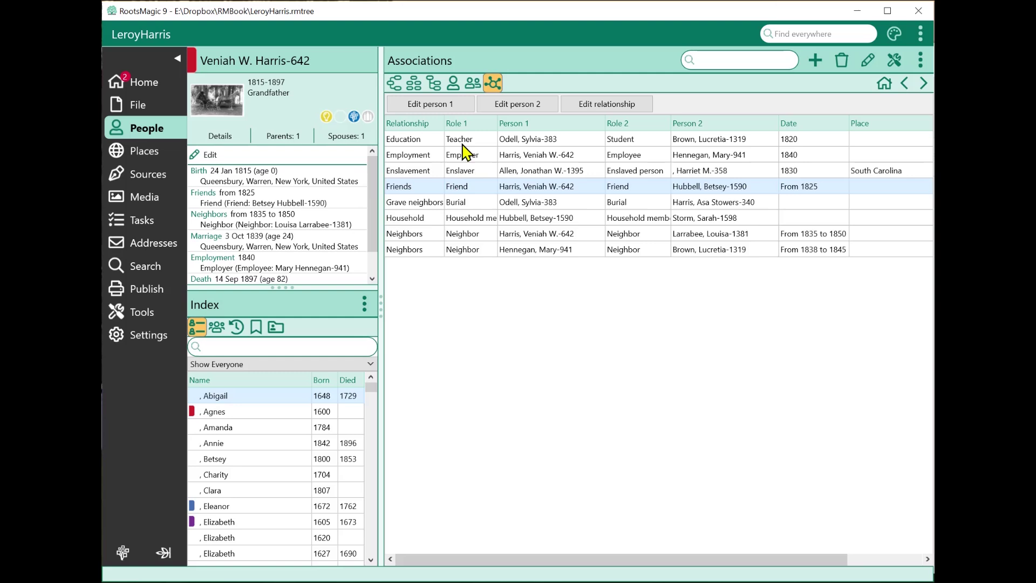
left_click(467, 127)
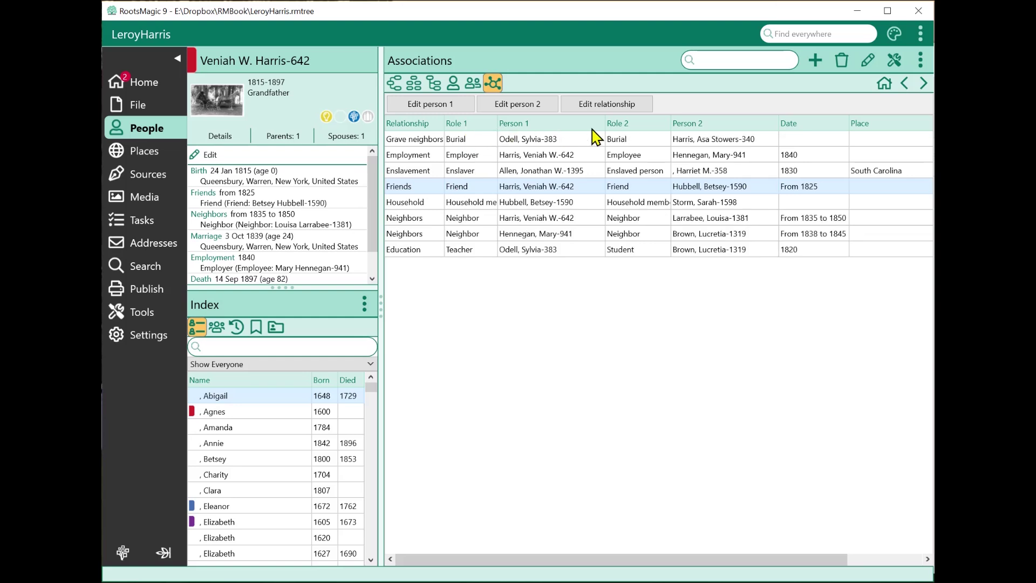
left_click(546, 126)
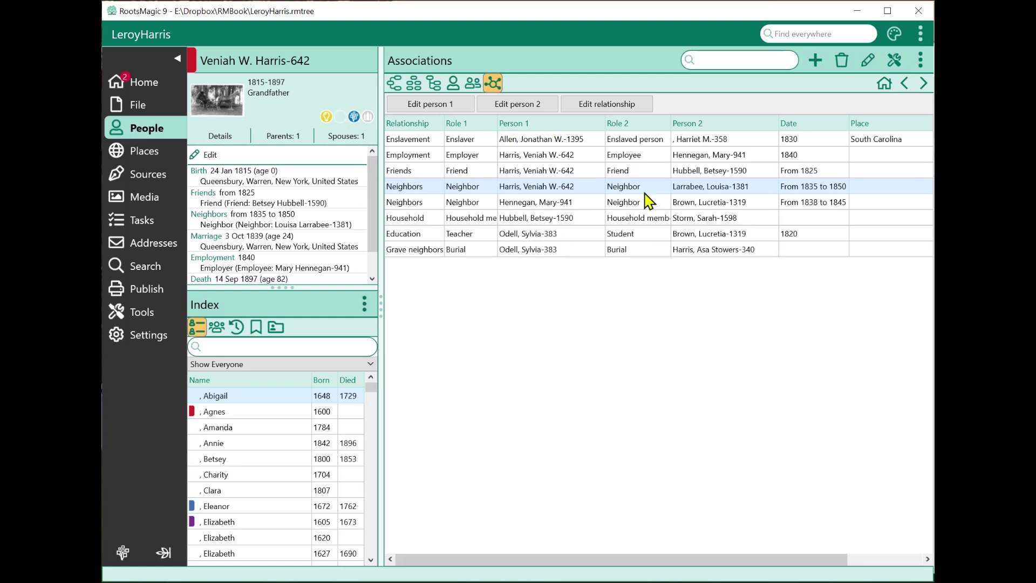
left_click(704, 127)
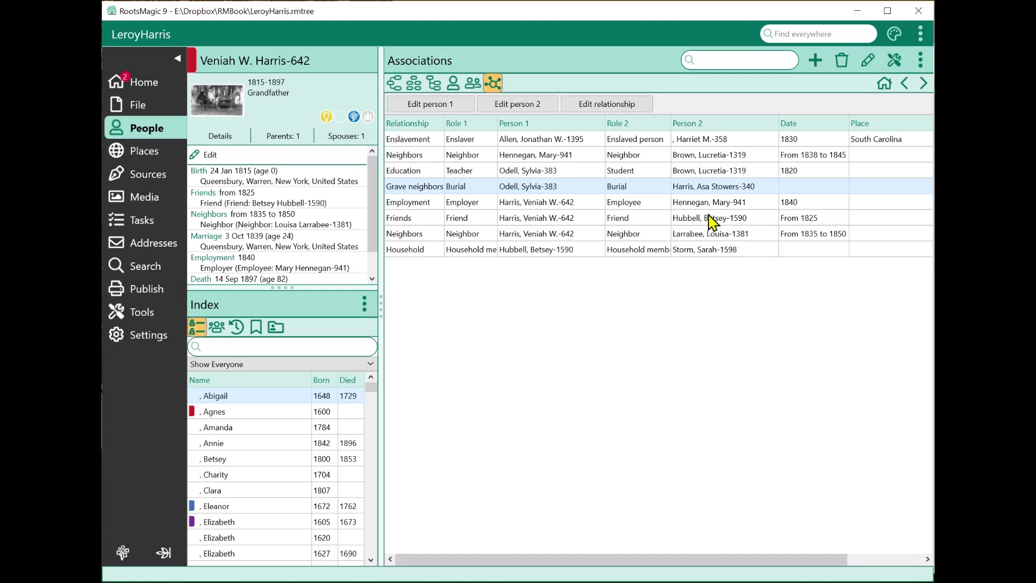
left_click(713, 58)
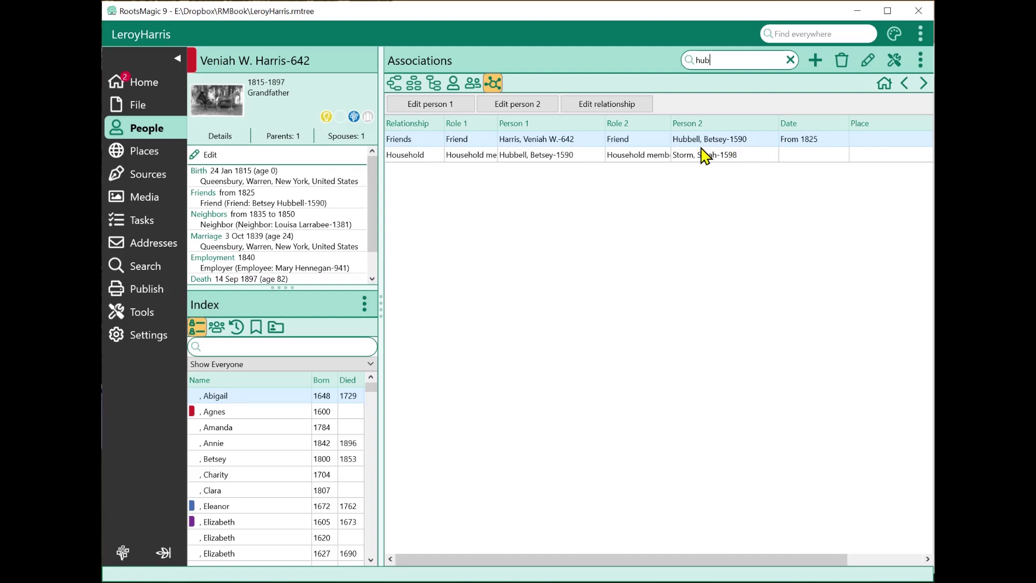
left_click(790, 59)
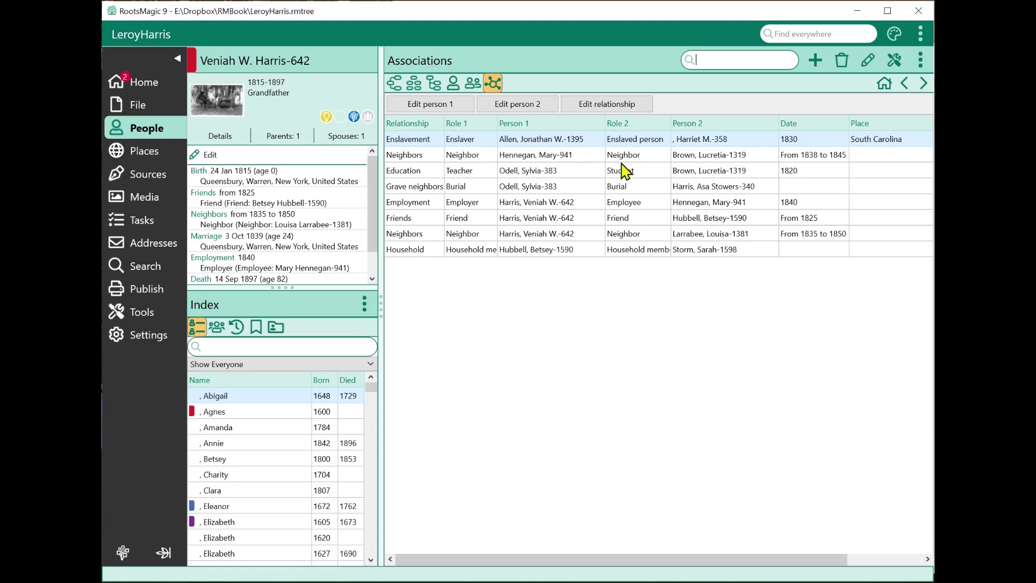
- Open the Narrative Report from the full list of reports and charts, examine its Include associations setting, and close it
left_click(151, 298)
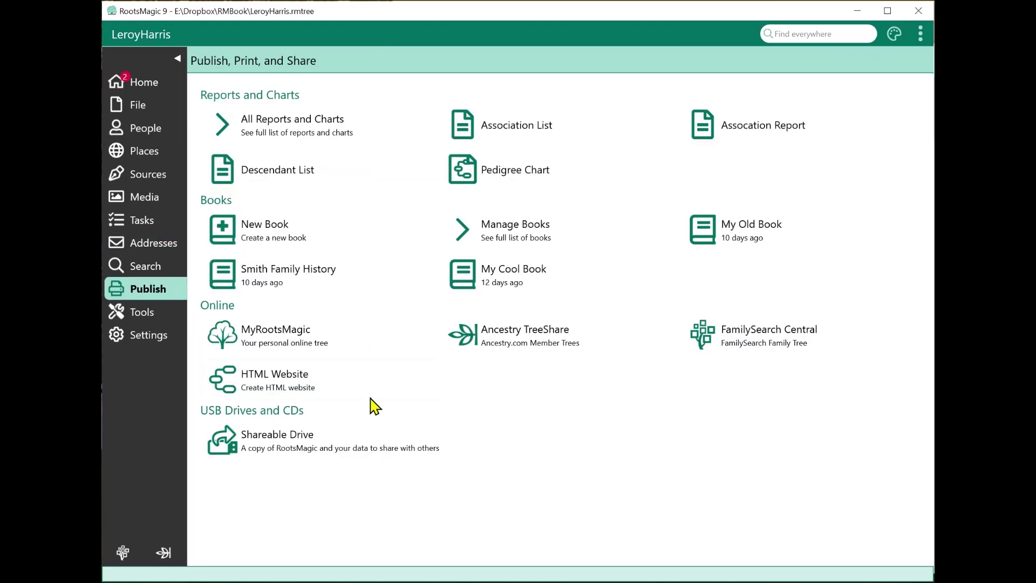
left_click(285, 134)
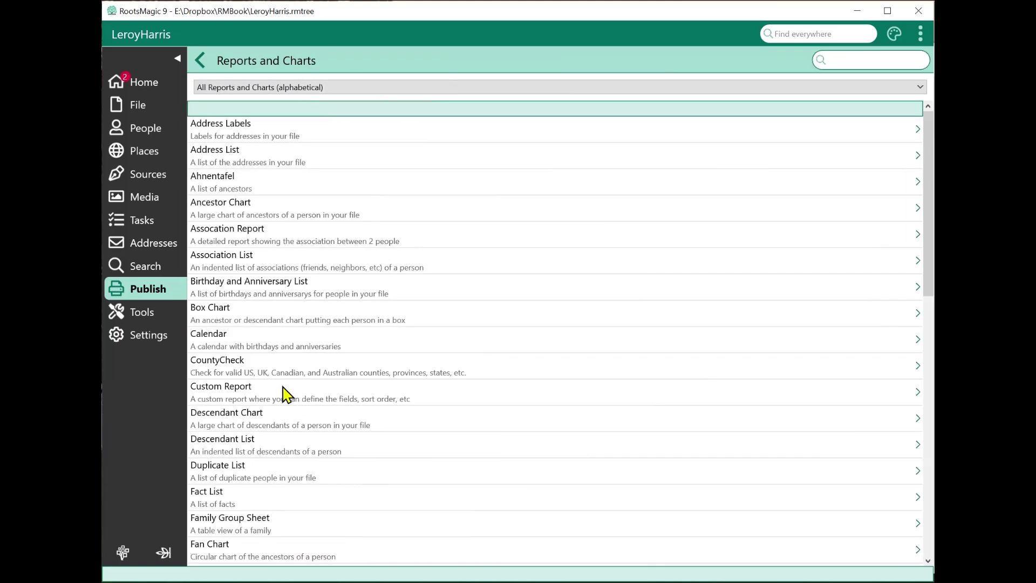
scroll(348, 376, "down", 10)
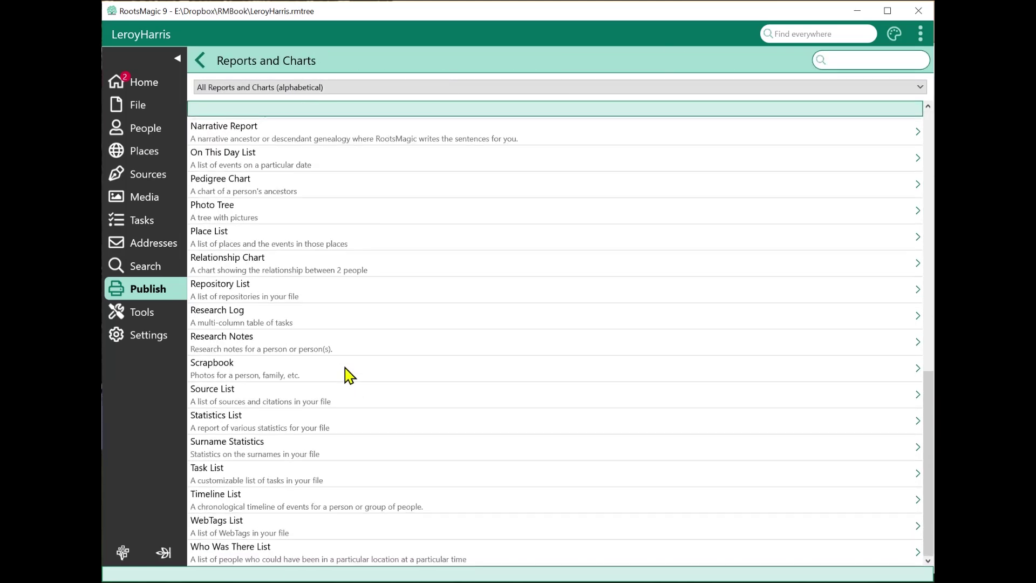
scroll(283, 324, "up", 2)
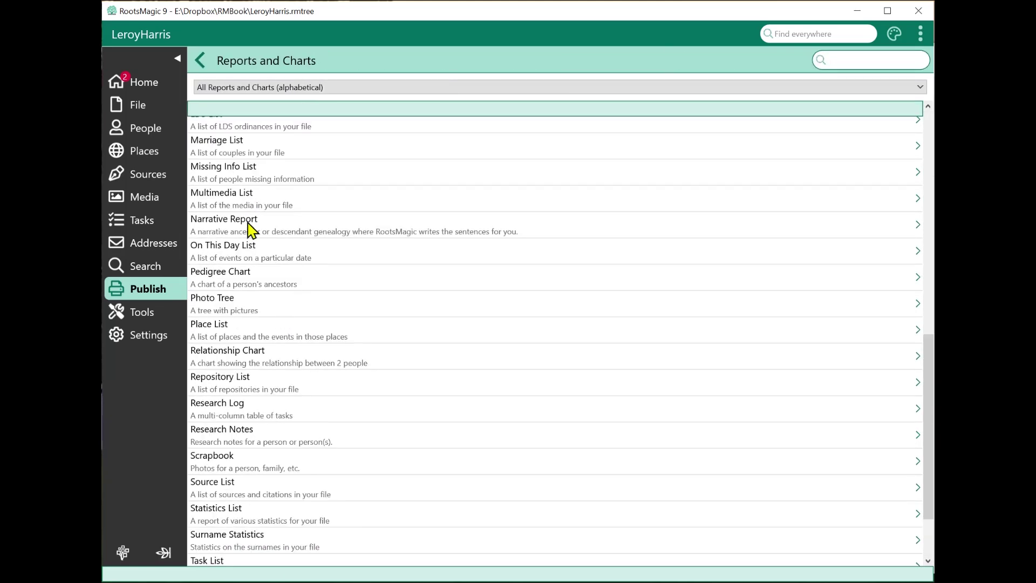
left_click(254, 229)
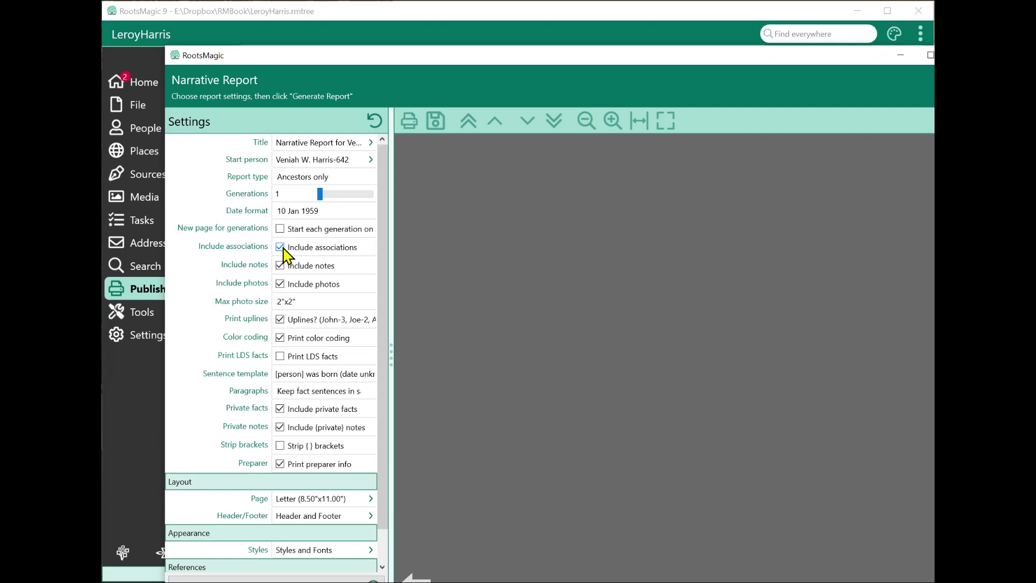
left_click_drag(823, 61, 768, 27)
left_click(909, 20)
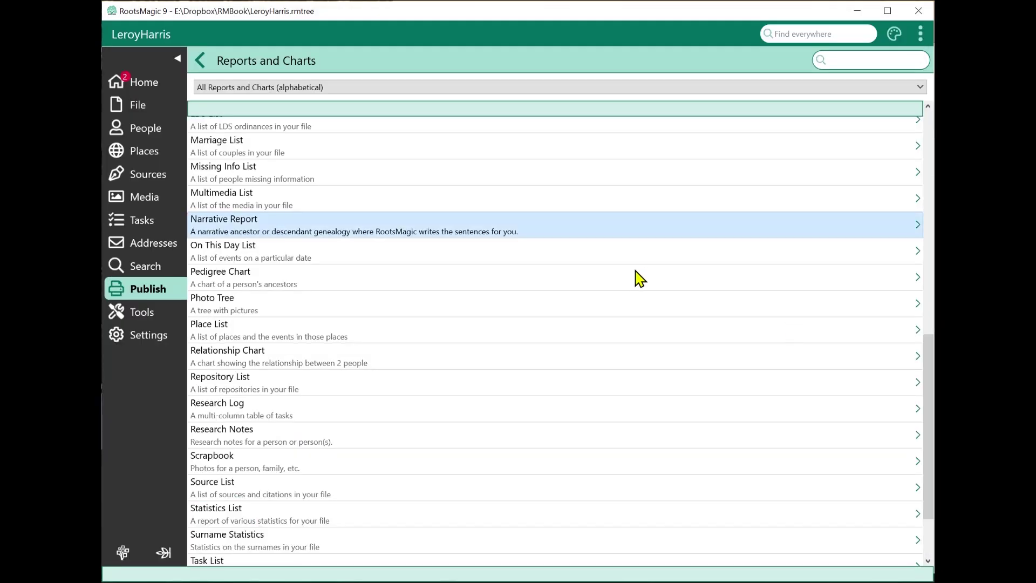
- Generate the grandfather's Association List report in the Name (role) date - place format, view it enlarged and close it
scroll(640, 277, "up", 10)
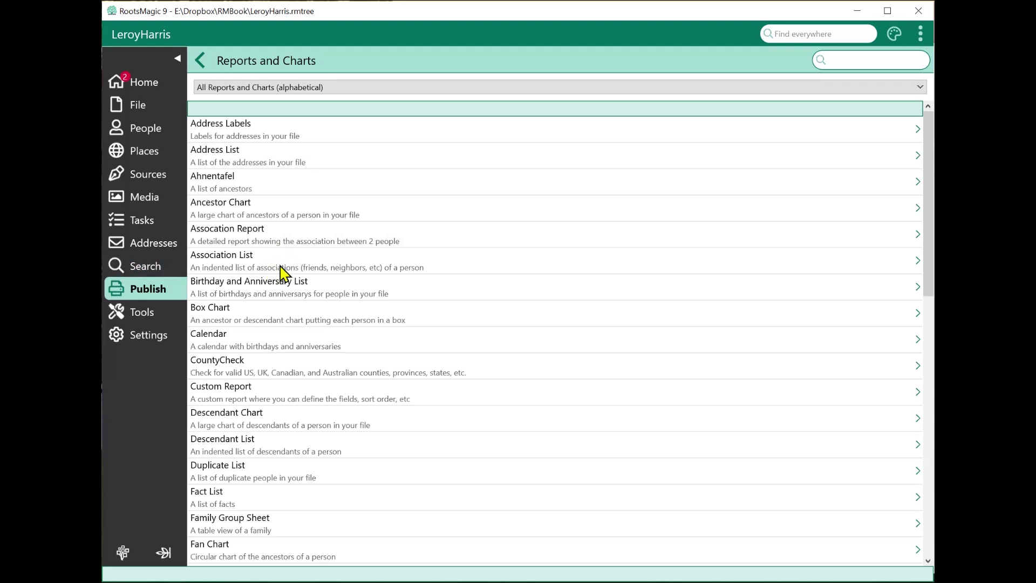
left_click(329, 270)
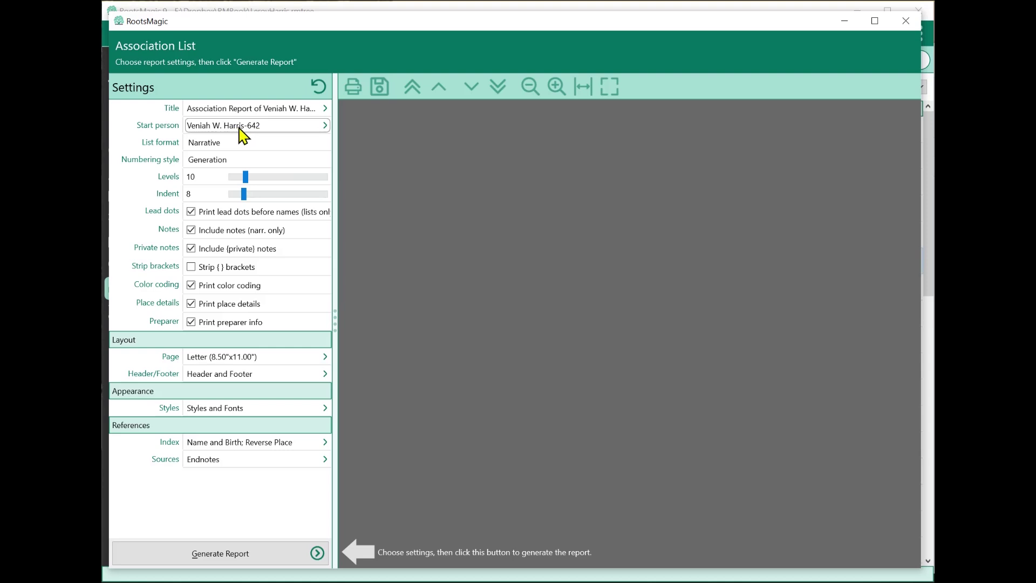
left_click(225, 143)
left_click(226, 155)
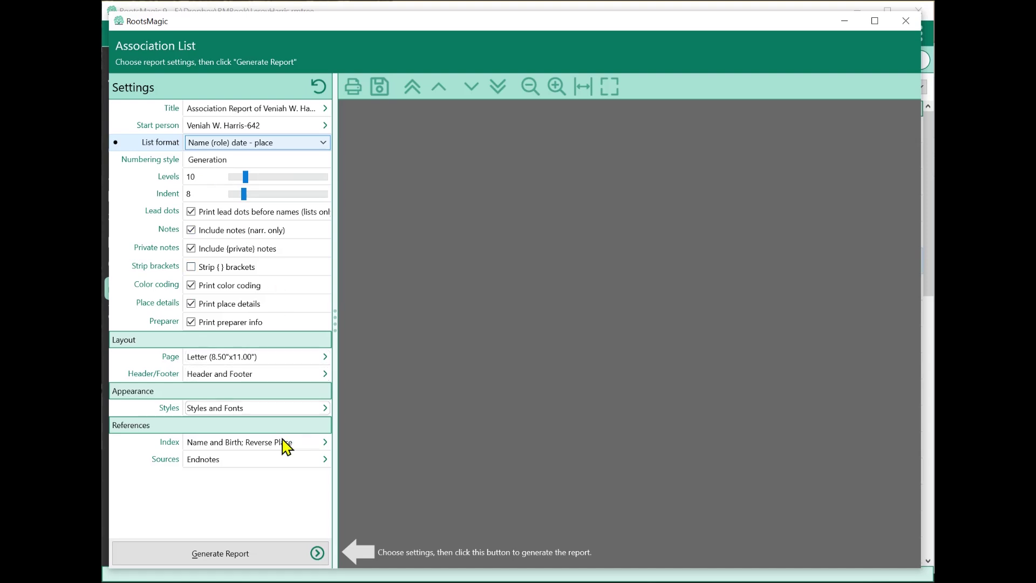
left_click(237, 556)
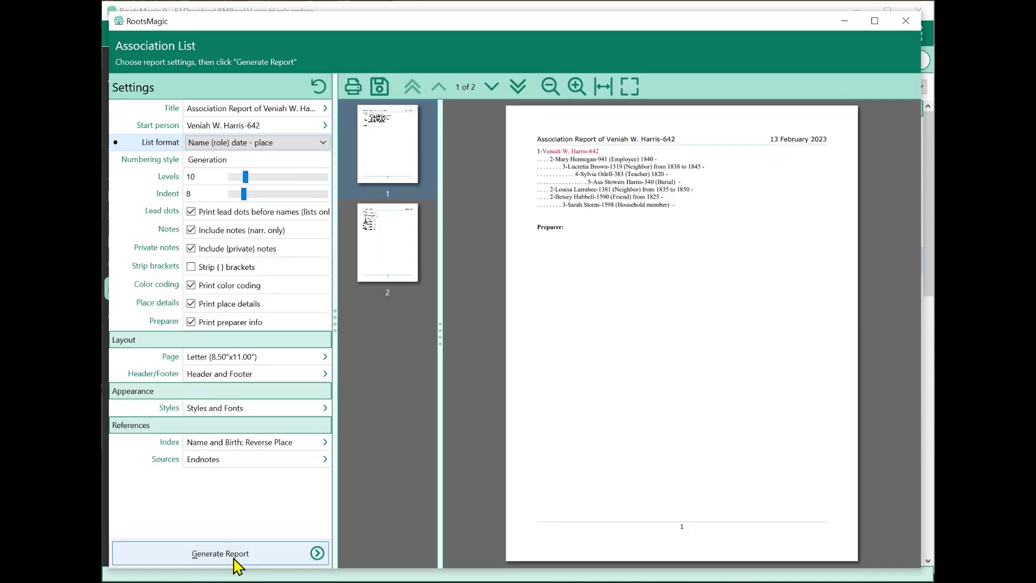
left_click(575, 87)
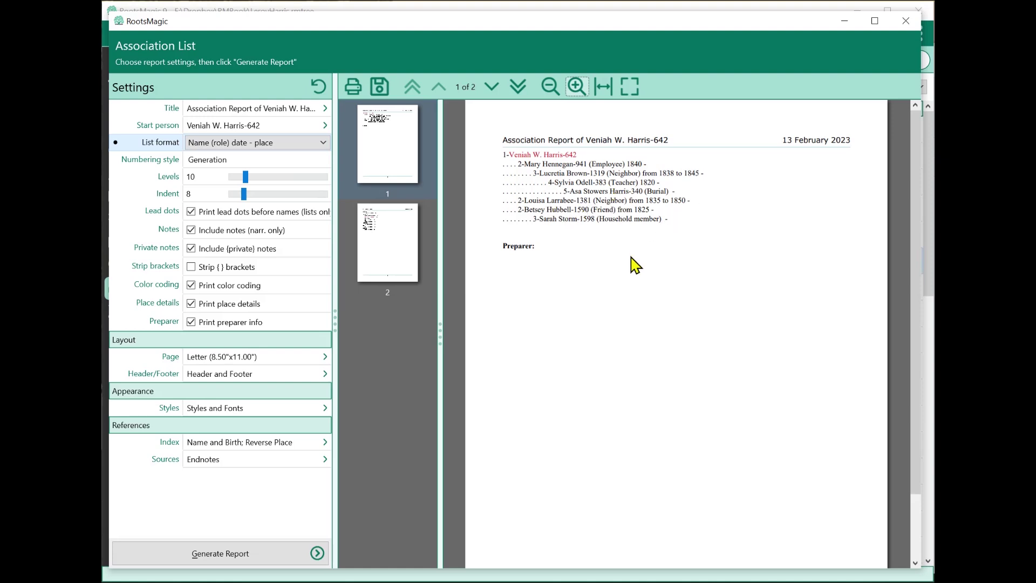
left_click(906, 22)
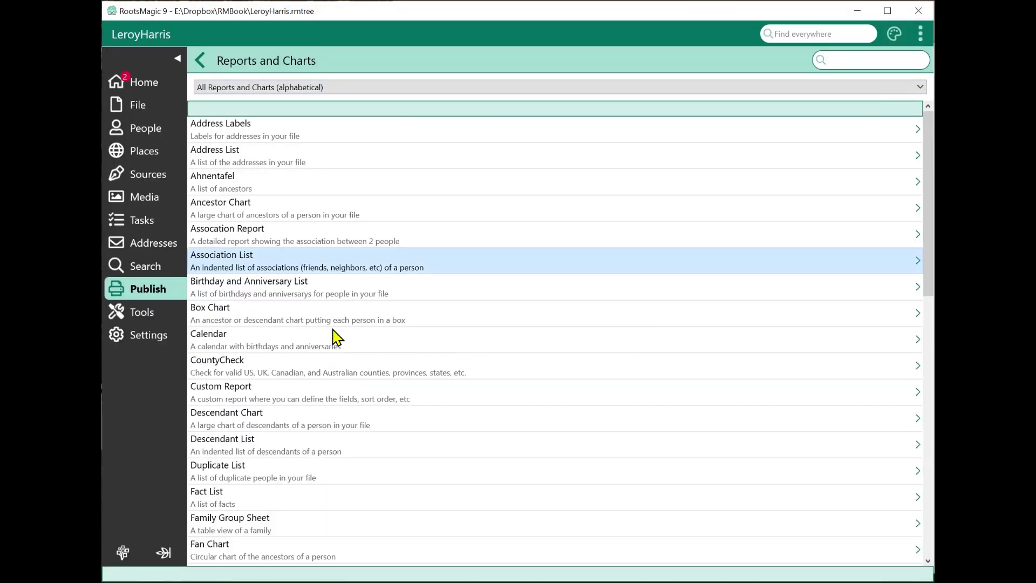
- Generate the Association Report between the two preset people, read the chain of associations enlarged, and close the report
left_click(245, 237)
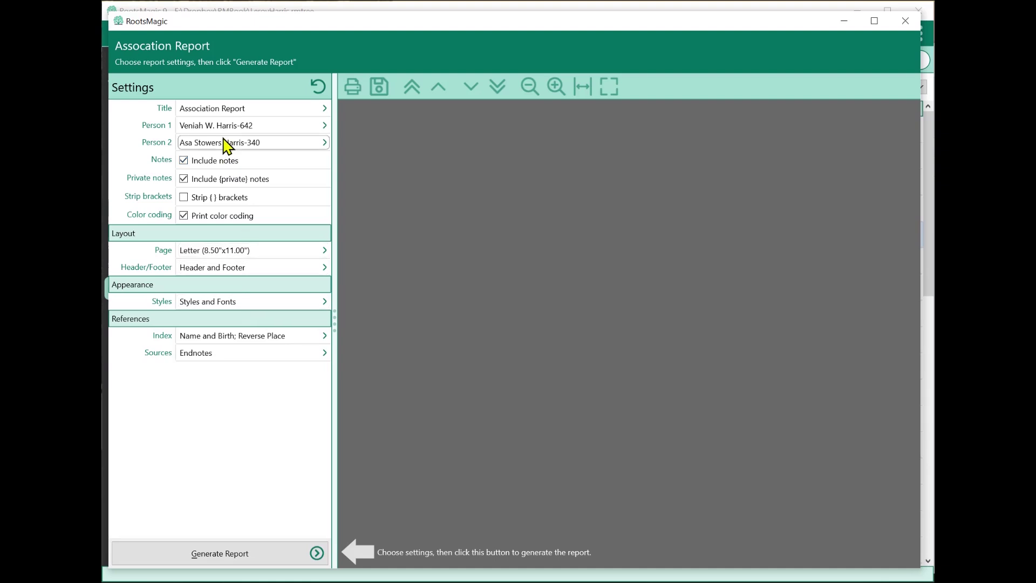
left_click(261, 553)
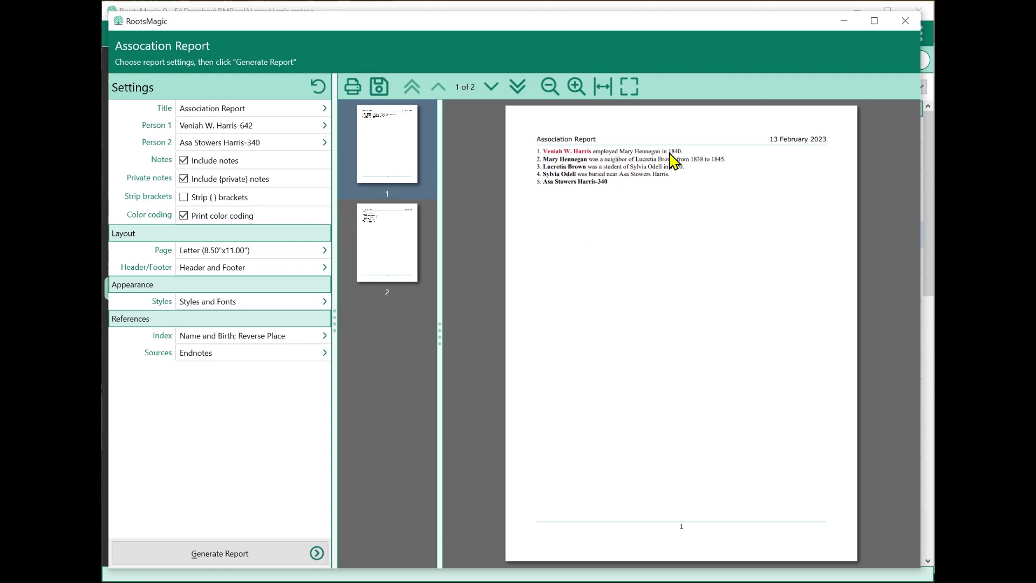
left_click(576, 87)
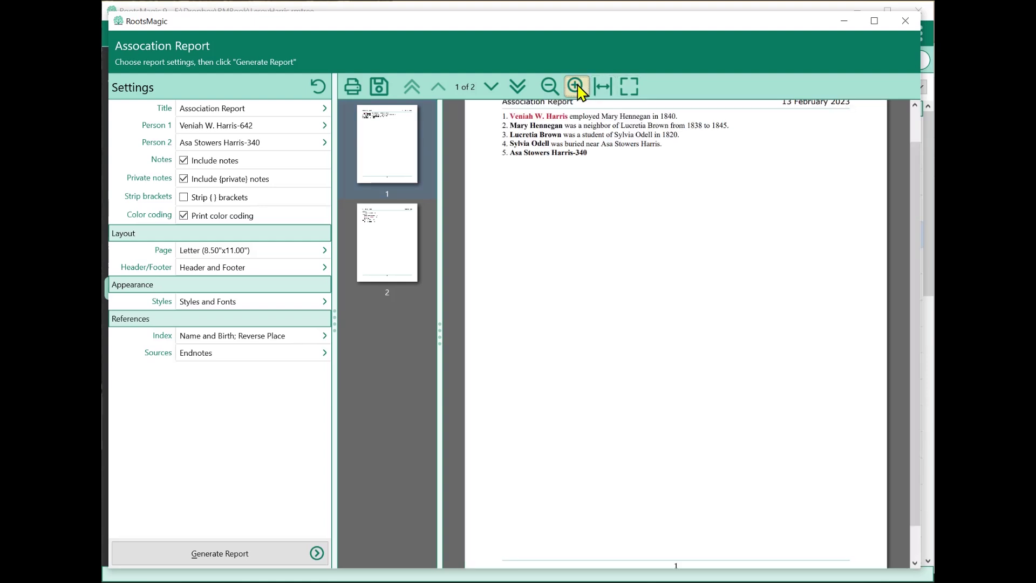
left_click(576, 87)
scroll(638, 261, "up", 2)
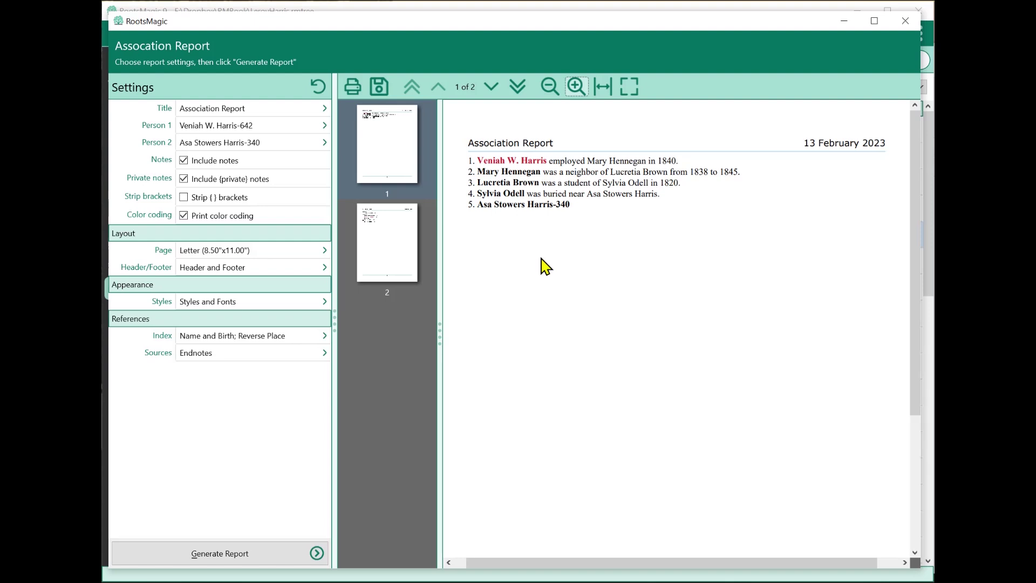
left_click(911, 23)
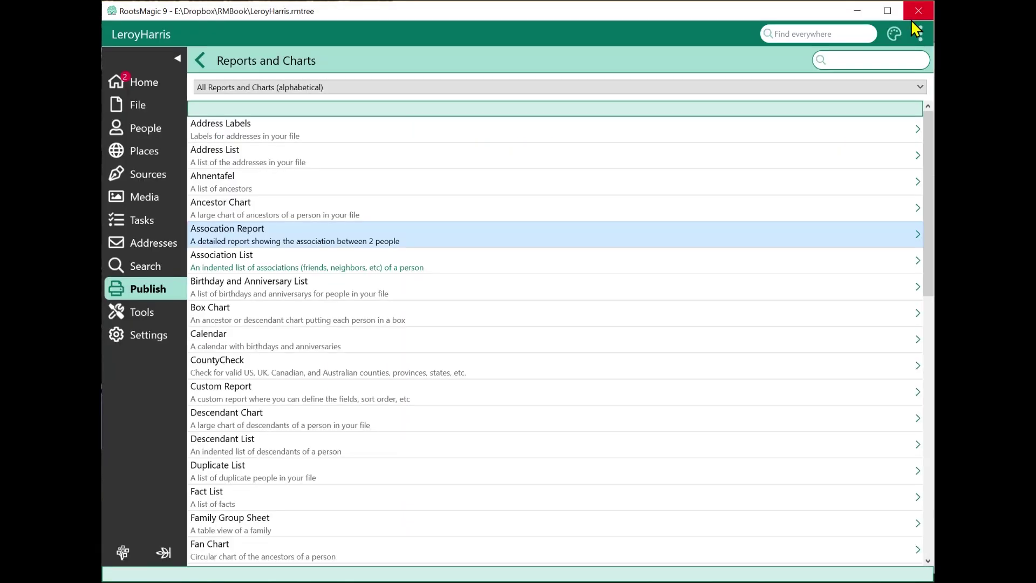
- Reopen the Association List, generate it with the current settings, and enlarge the first page for reading
left_click(254, 264)
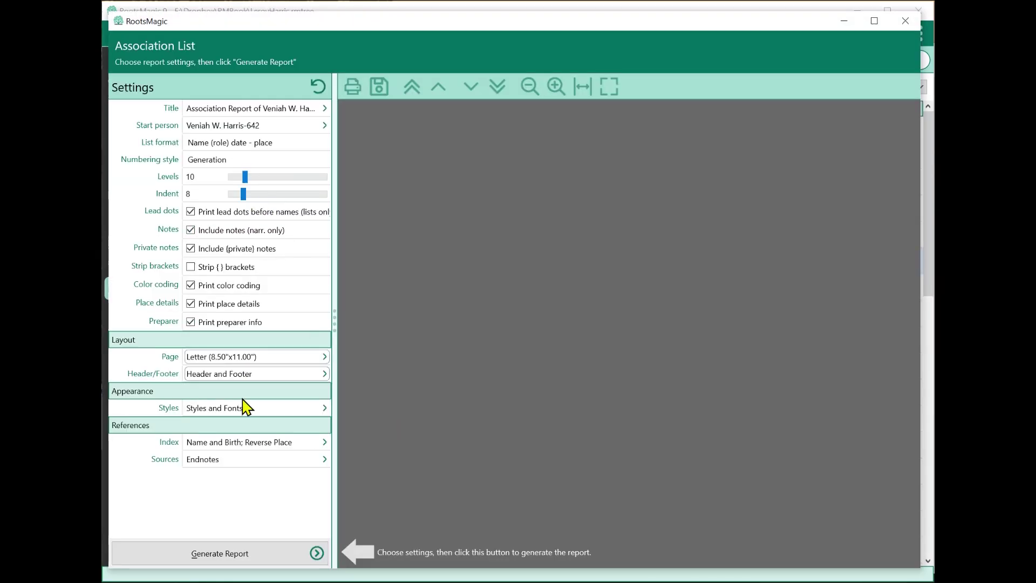
left_click(248, 556)
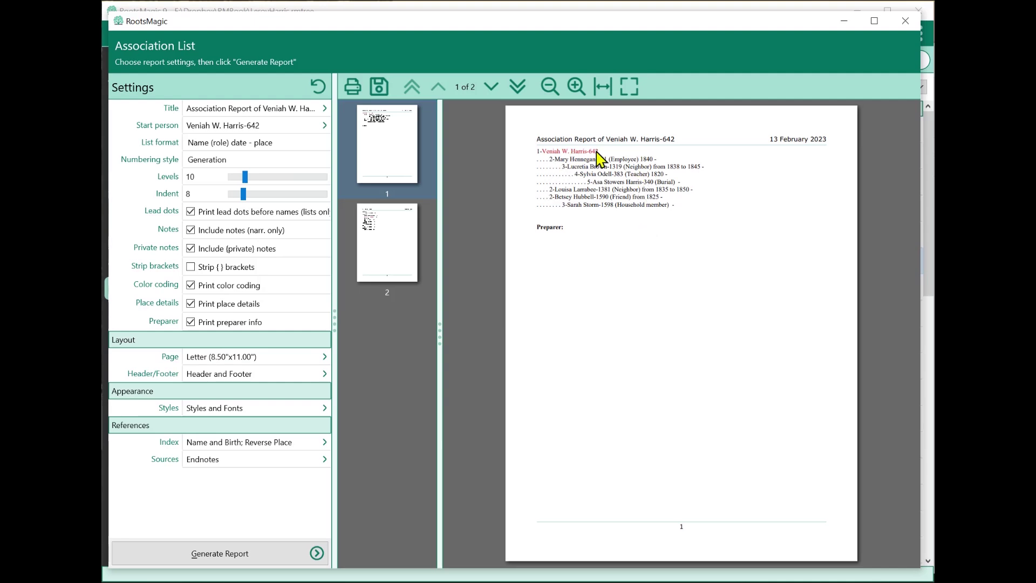
left_click(575, 86)
left_click(575, 86)
scroll(631, 246, "up", 2)
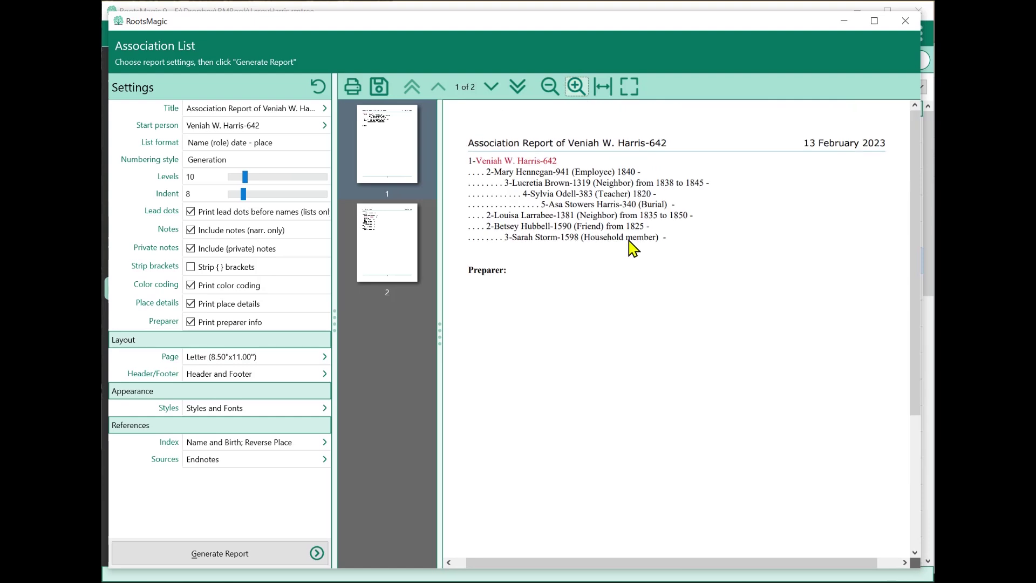
- Set the Association List format to Name/Role/Date/Place in columns and regenerate the report
left_click(269, 143)
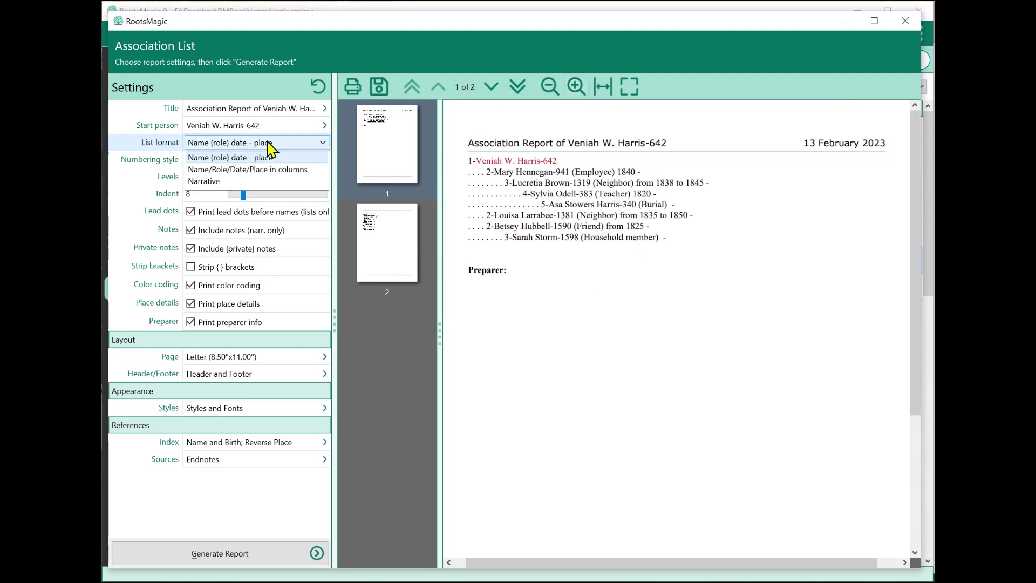
left_click(261, 174)
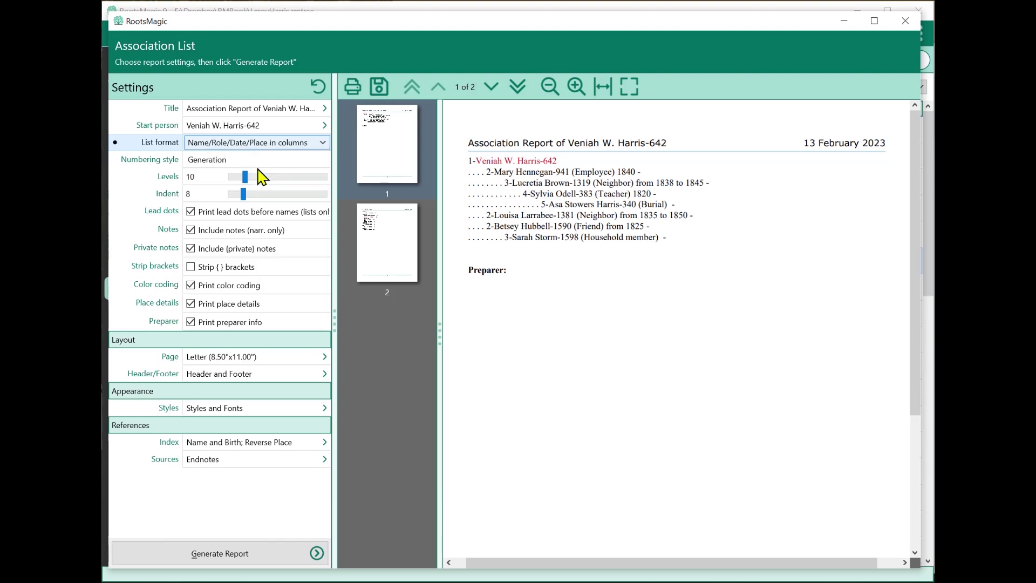
left_click(256, 559)
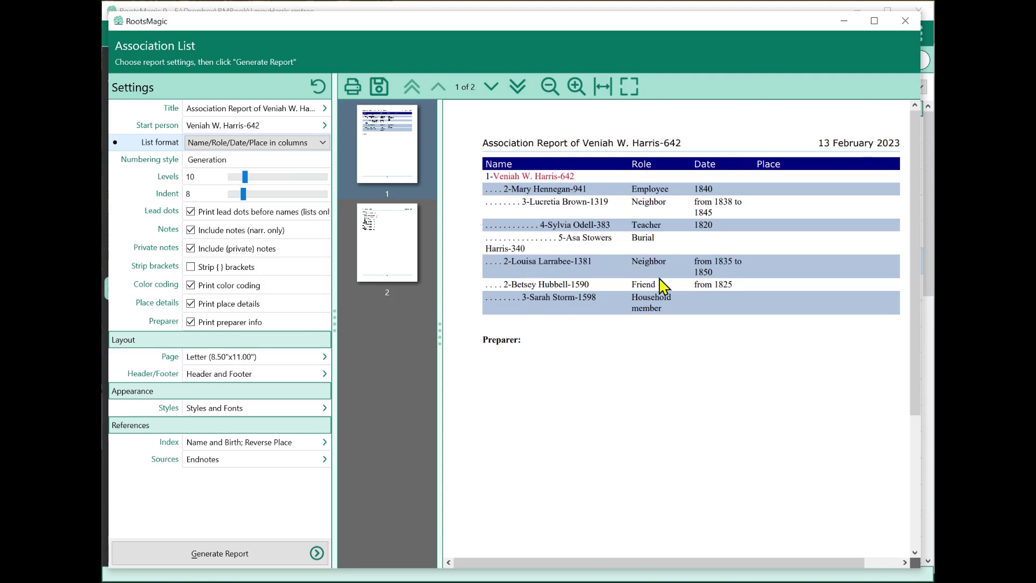
- Change the Association List format to Narrative and regenerate the report
left_click(250, 143)
left_click(245, 182)
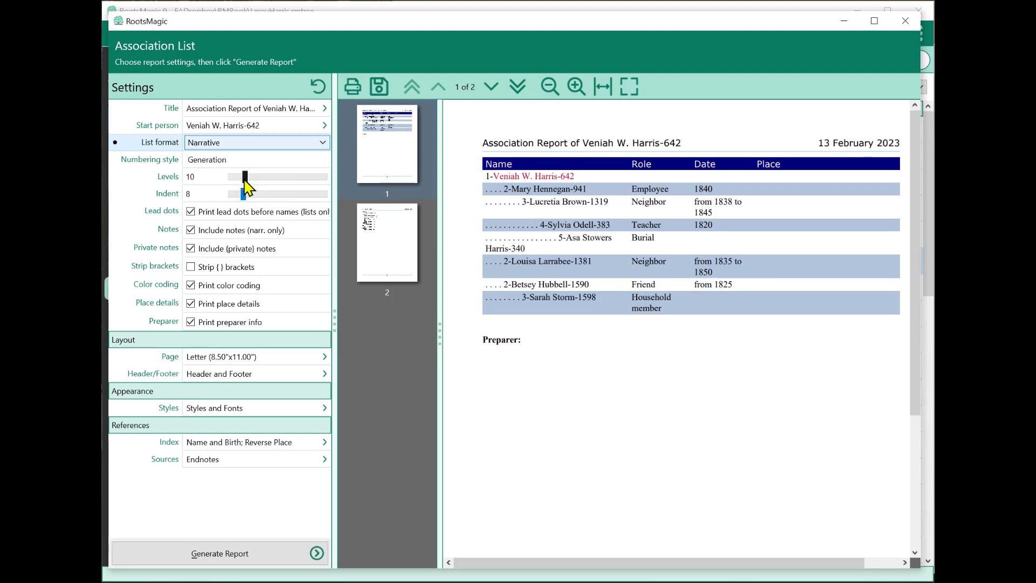
left_click(248, 552)
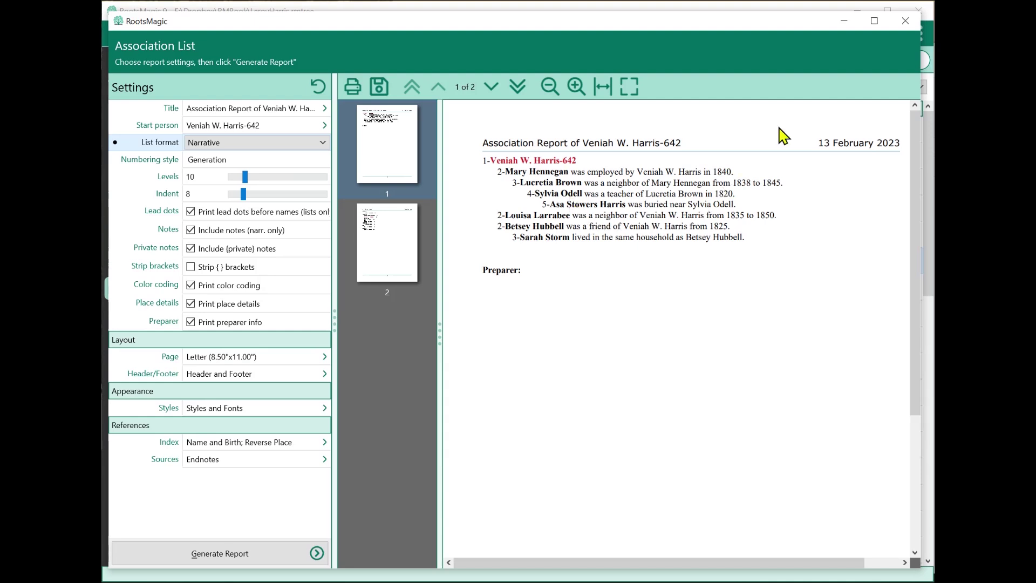
- Close the Association List report and return to the Associations view of the people in the tree
left_click(905, 21)
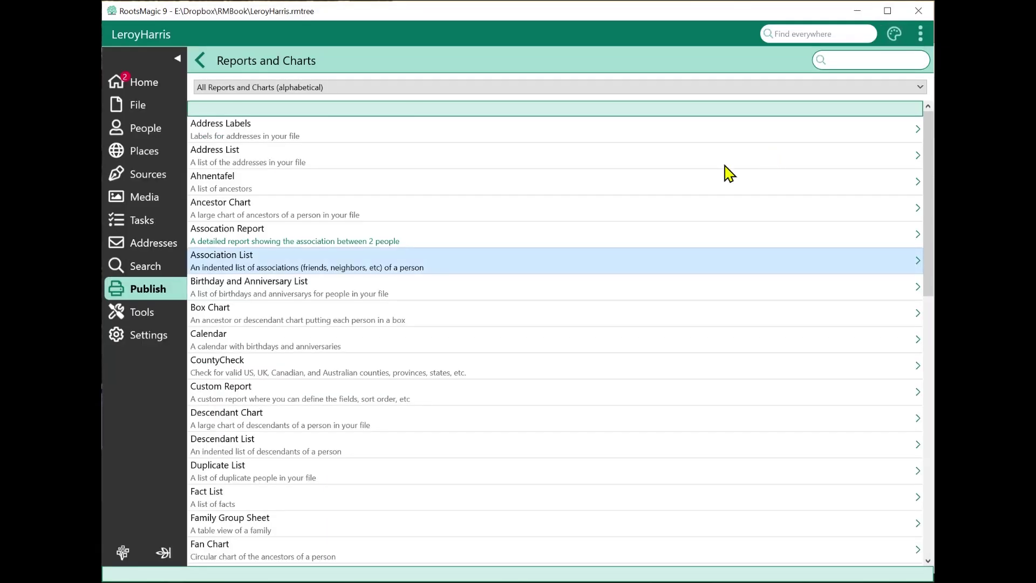
left_click(199, 62)
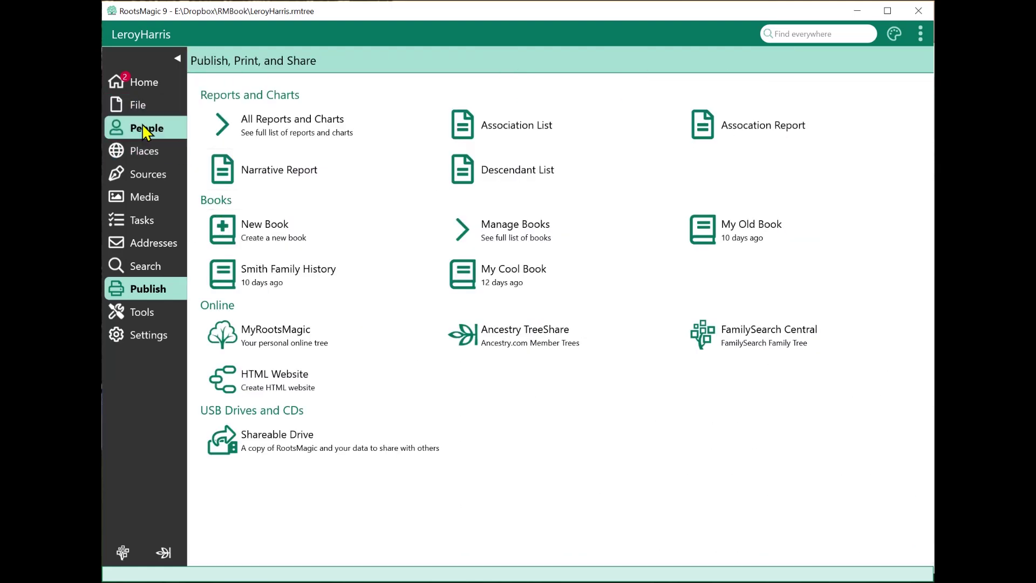
left_click(145, 127)
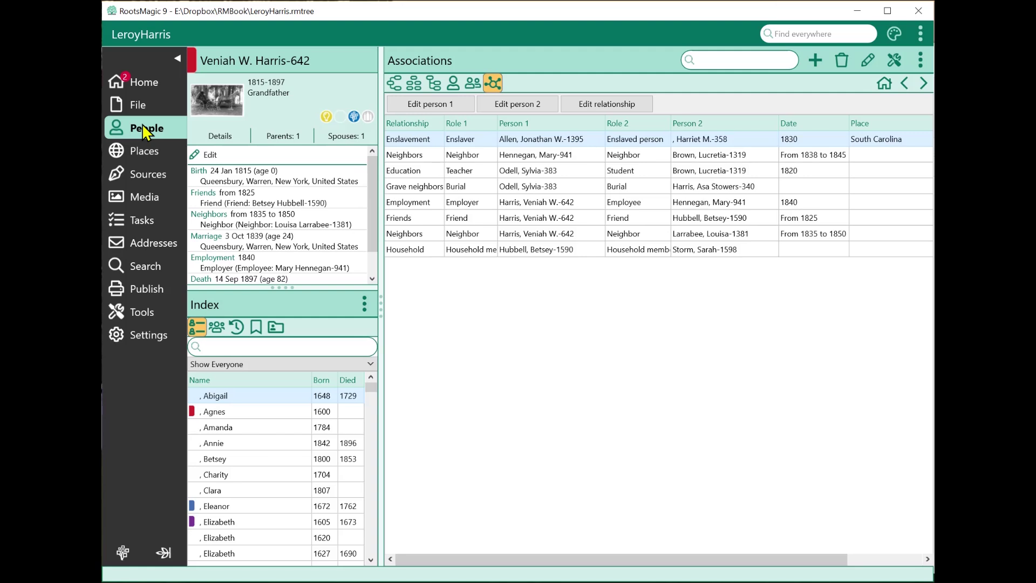